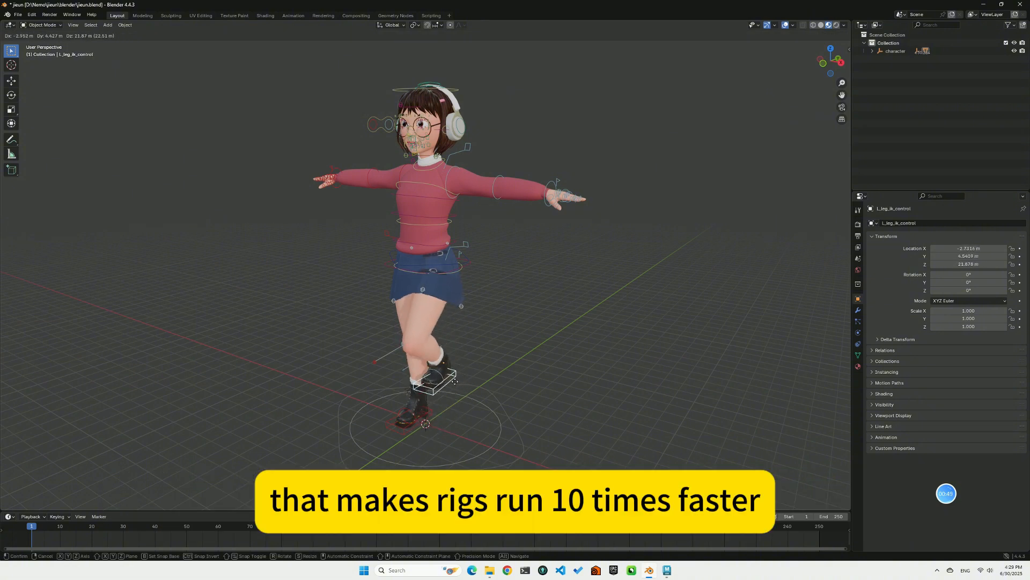
Cancel the left leg IK control's move and try moving the character's second spine FK control.
key(Escape)
click(452, 242)
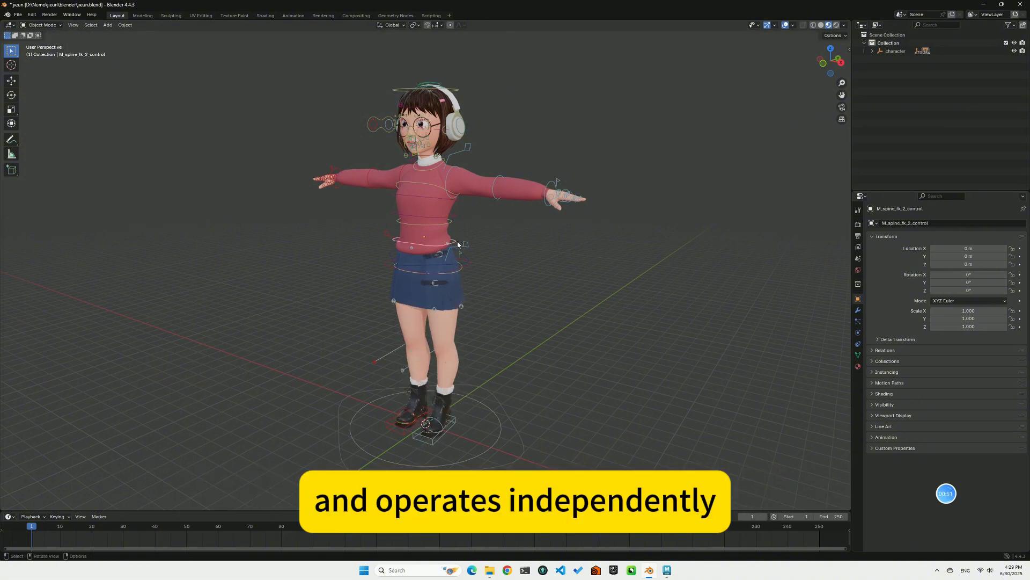
key(g)
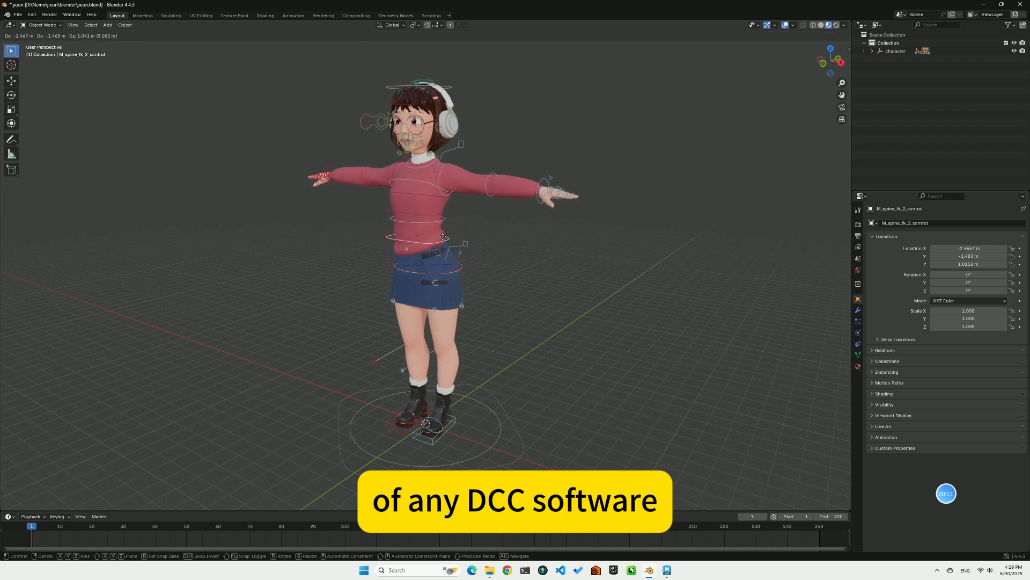
key(Escape)
Frame the character's face from the front and try moving the right eye aim control.
middle_drag(436, 256, 436, 151)
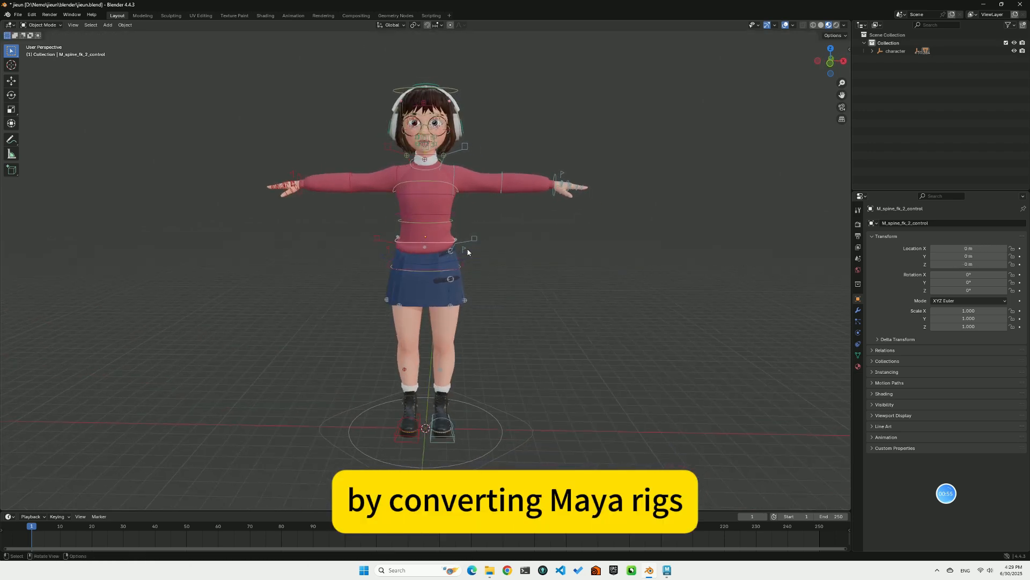
click(422, 118)
key(KP_Decimal)
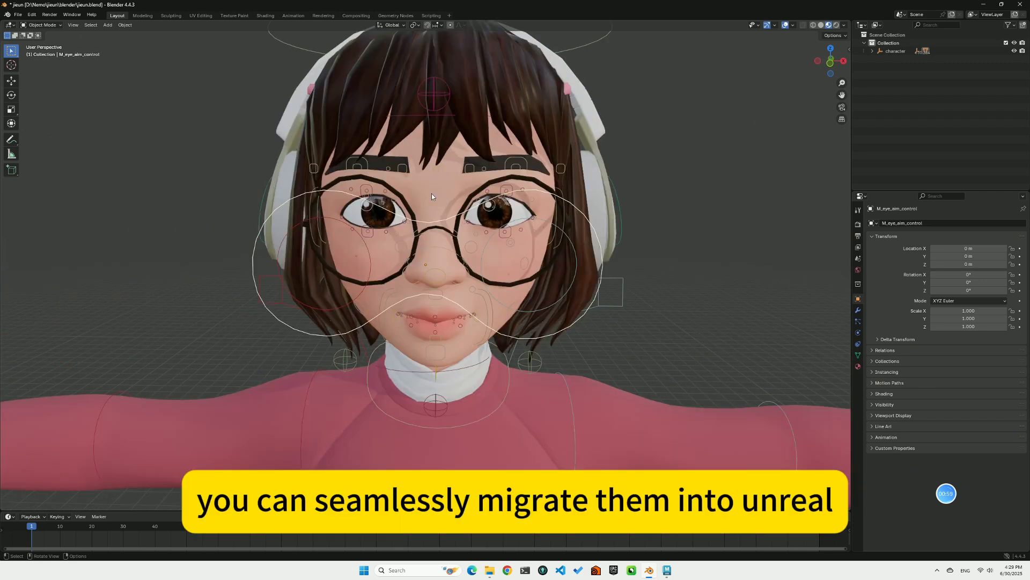
click(366, 254)
key(g)
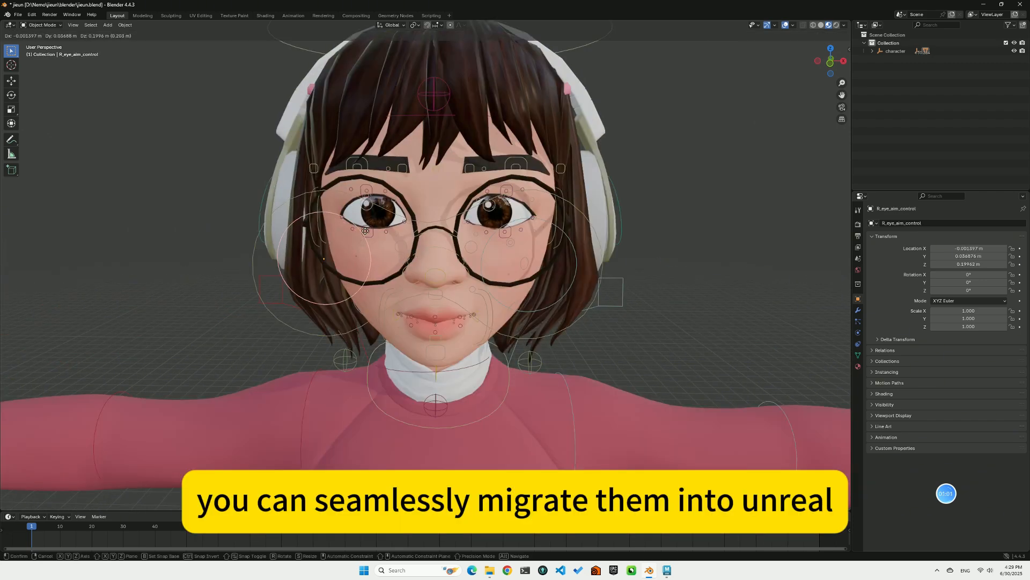
key(Escape)
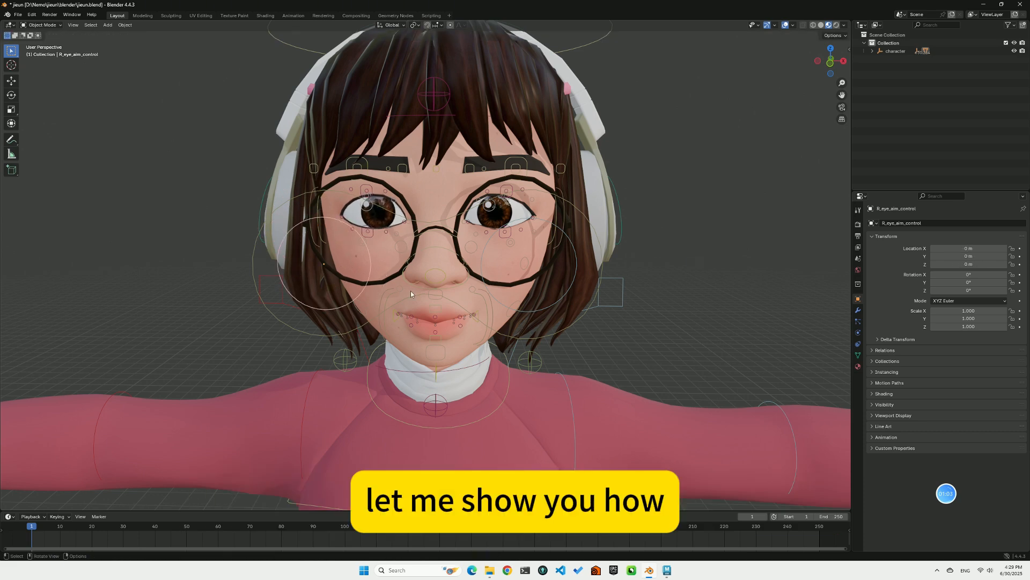
scroll(408, 304, up, 1)
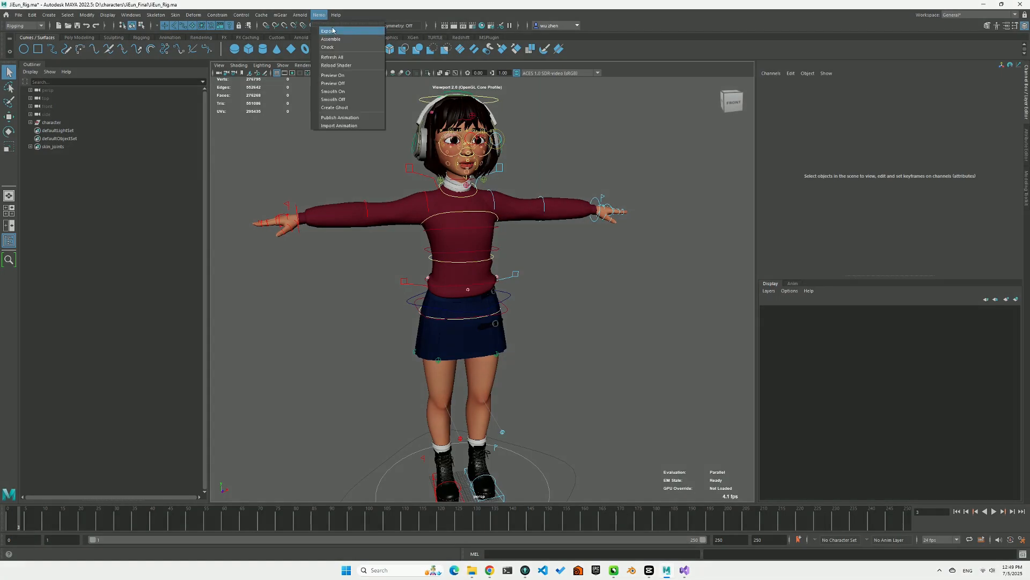
Open the Nemo exporter in Maya and set its output folder to D:\Nemo\jieun.
click(333, 31)
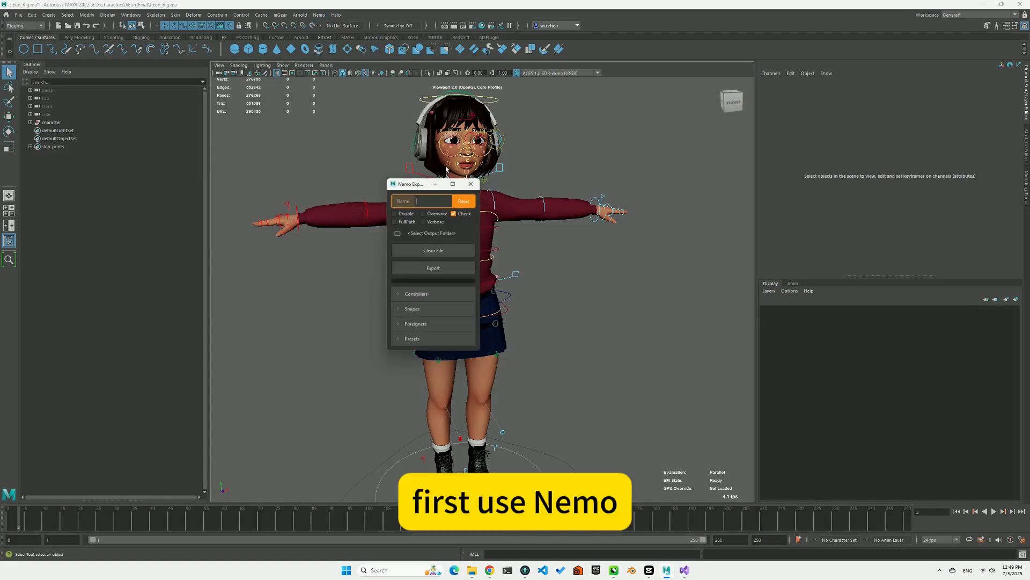
click(397, 233)
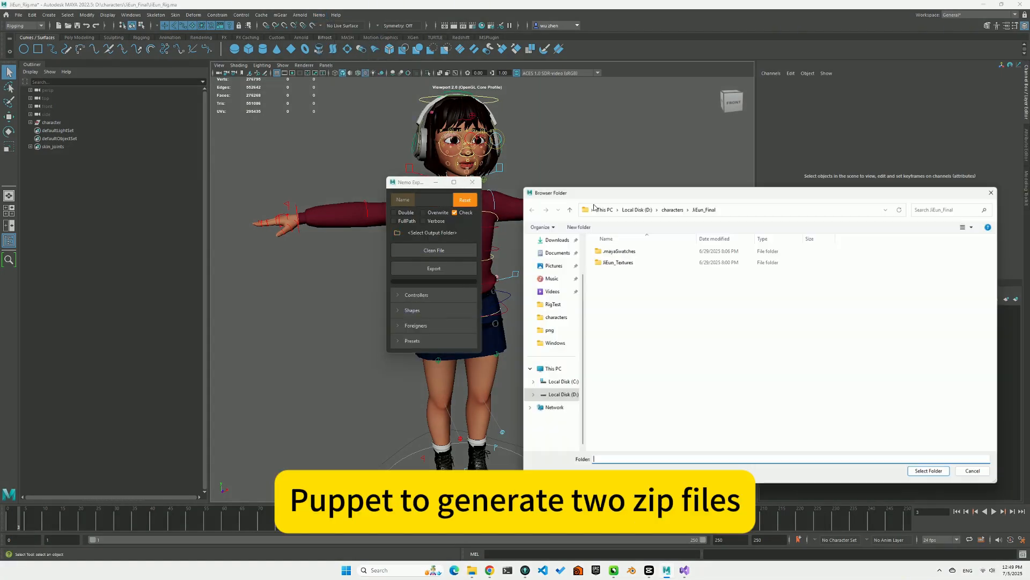
click(762, 210)
text(D:\Nemo\jieun)
key(Return)
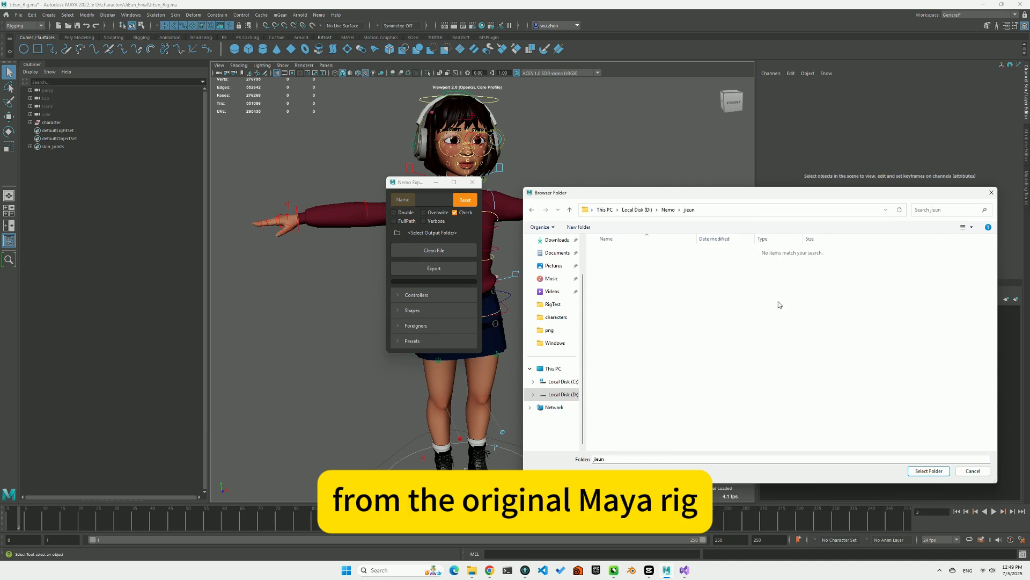
click(929, 472)
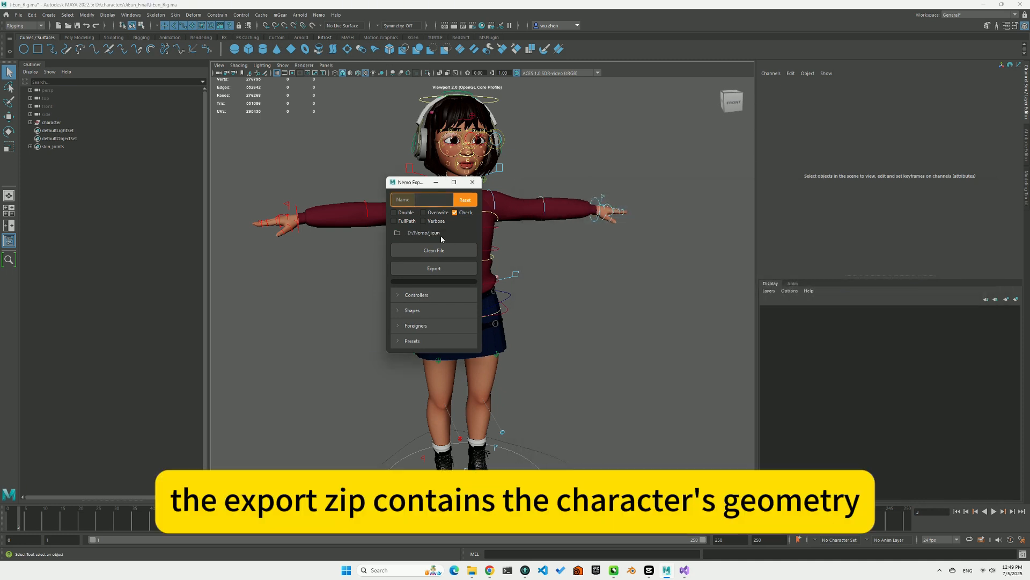
Name the Nemo export jieun and export the rig.
click(438, 203)
text(jieun)
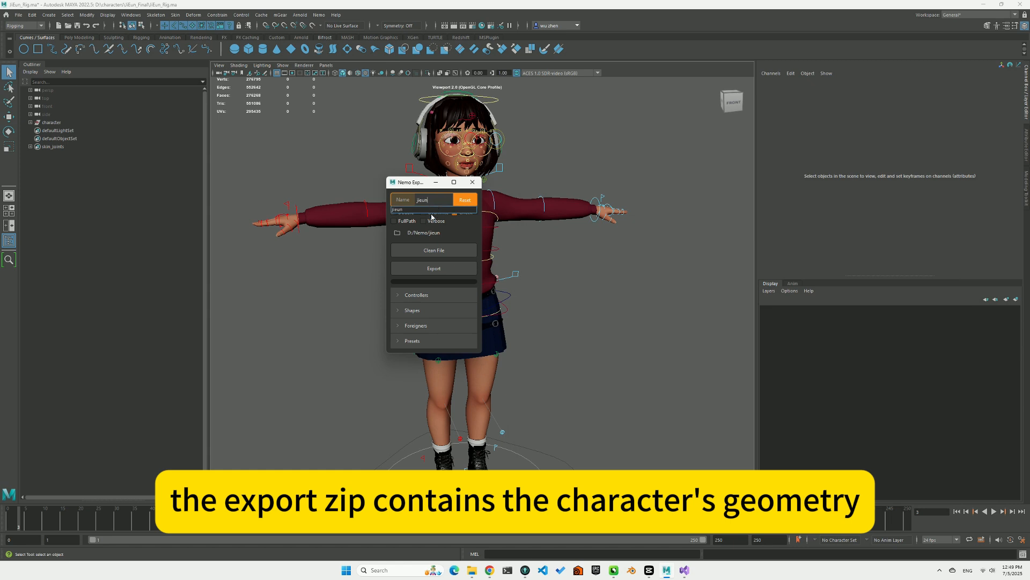
click(451, 229)
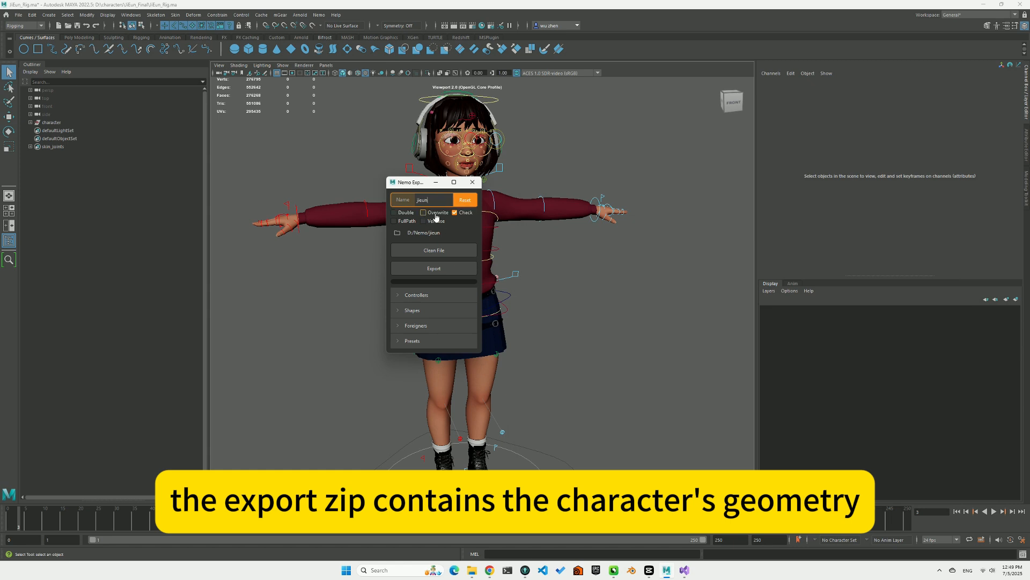
click(443, 269)
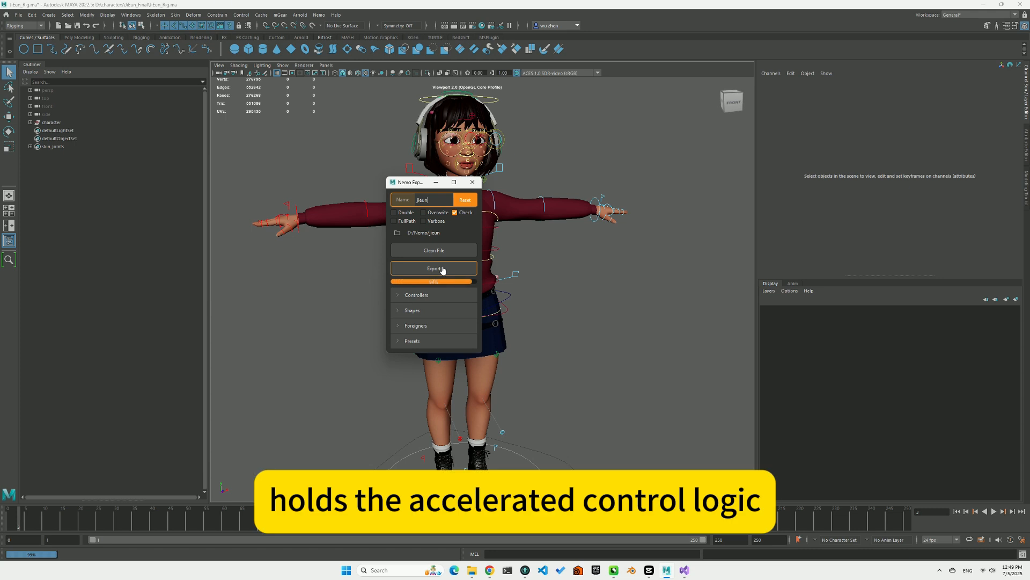
click(443, 279)
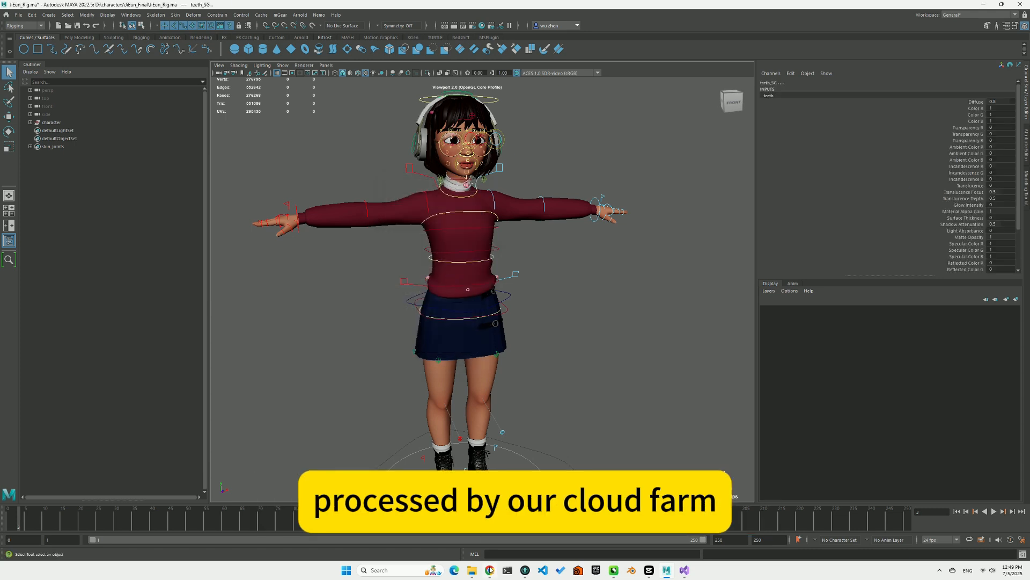
Upload jieun__GRAPH.json from the D:\Nemo\jieun folder to the NemoPuppet farm page in Chrome.
click(474, 570)
click(452, 395)
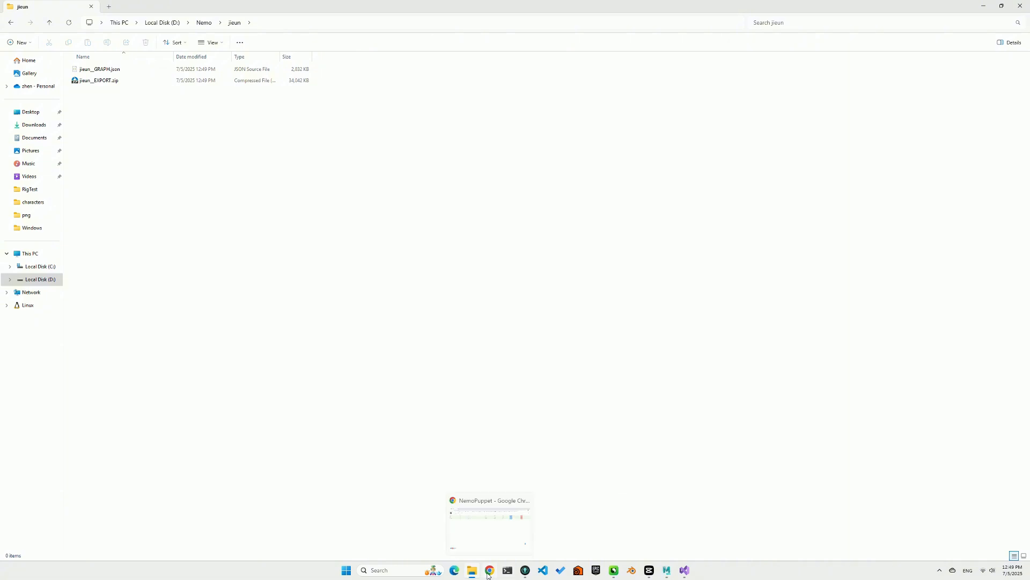
click(490, 571)
drag(329, 2, 461, 161)
click(741, 553)
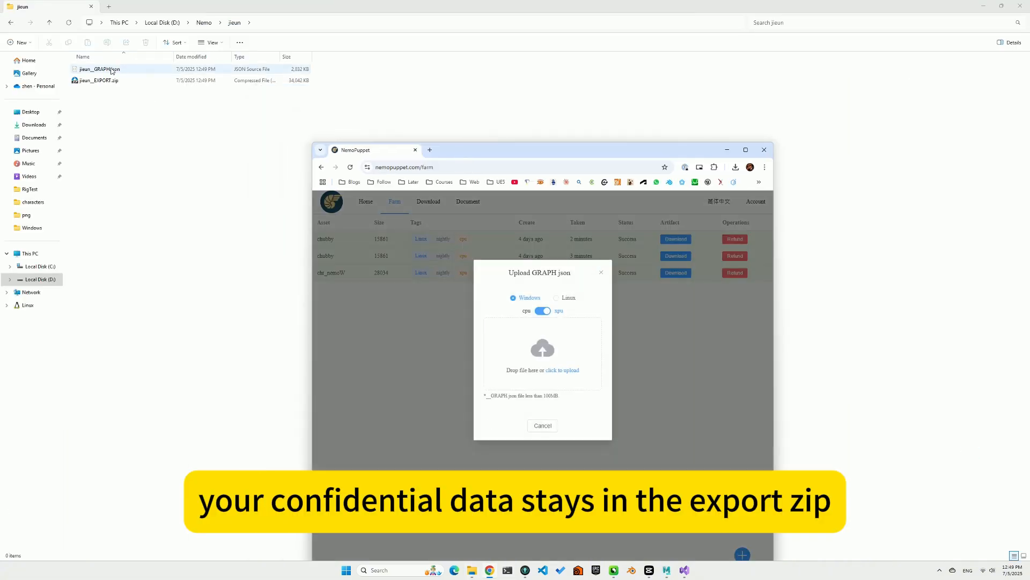
drag(99, 69, 549, 338)
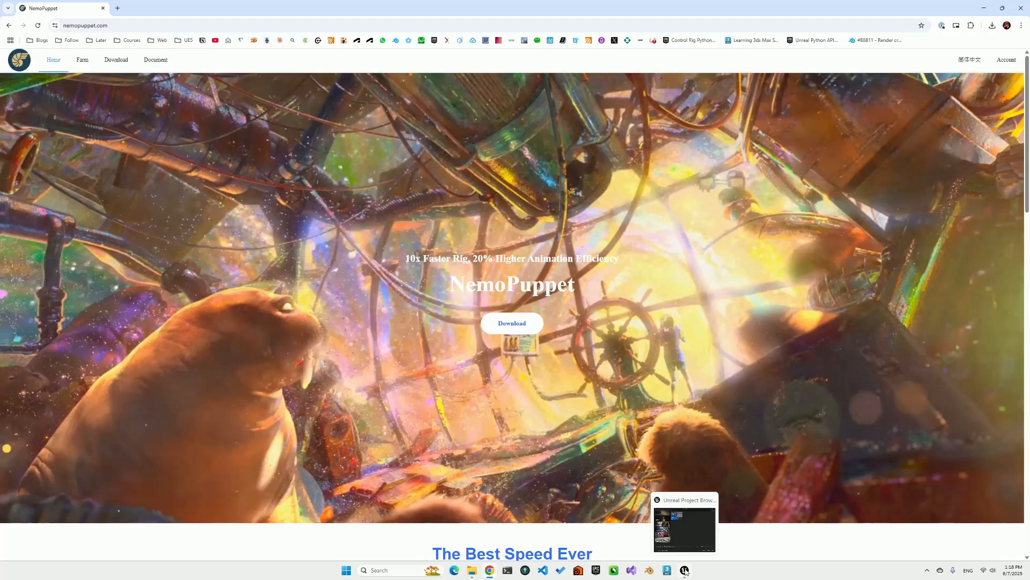
Switch to the Unreal Project Browser and create a blank C++ game project named MyProject.
click(686, 573)
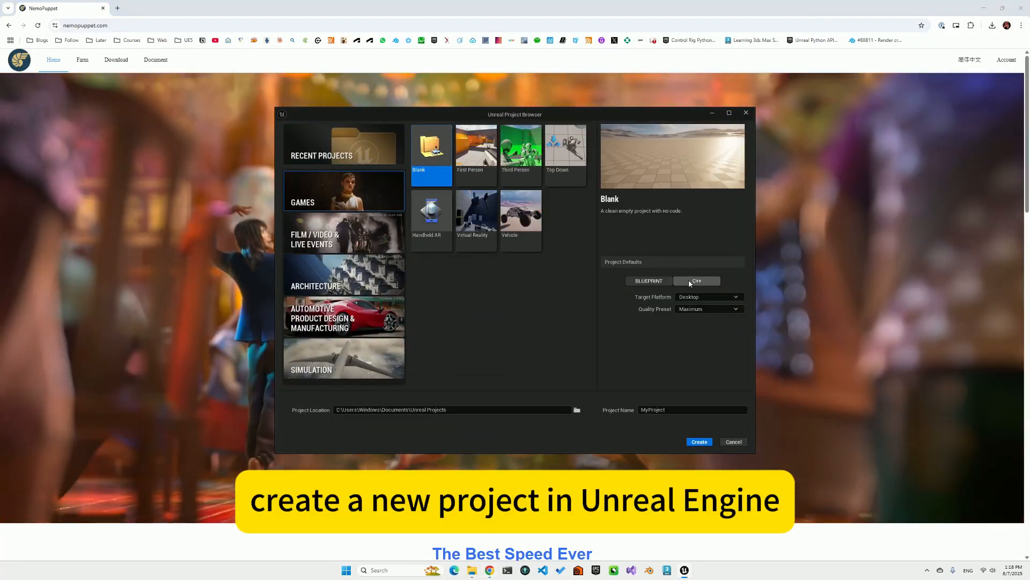
click(690, 280)
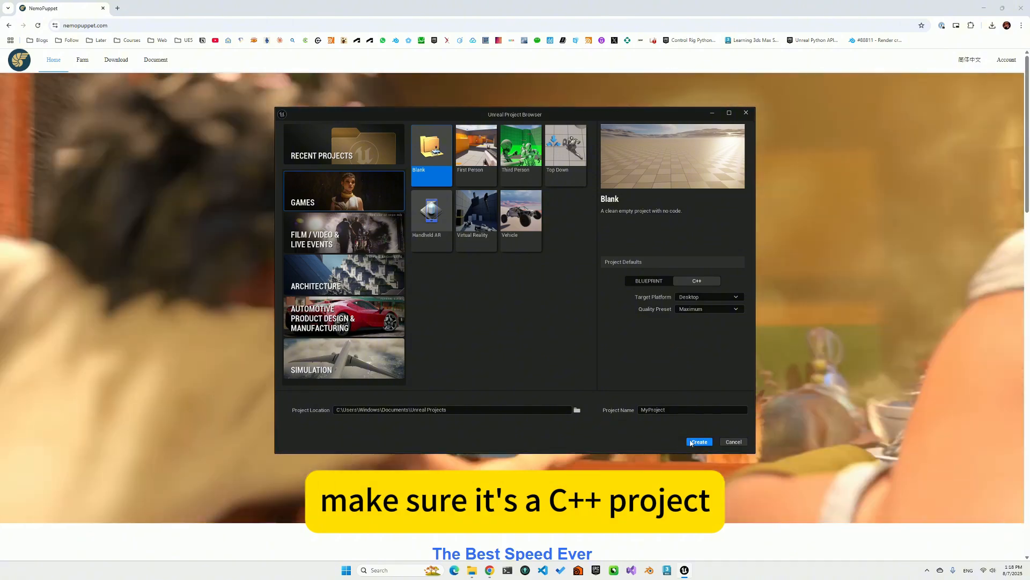
click(692, 441)
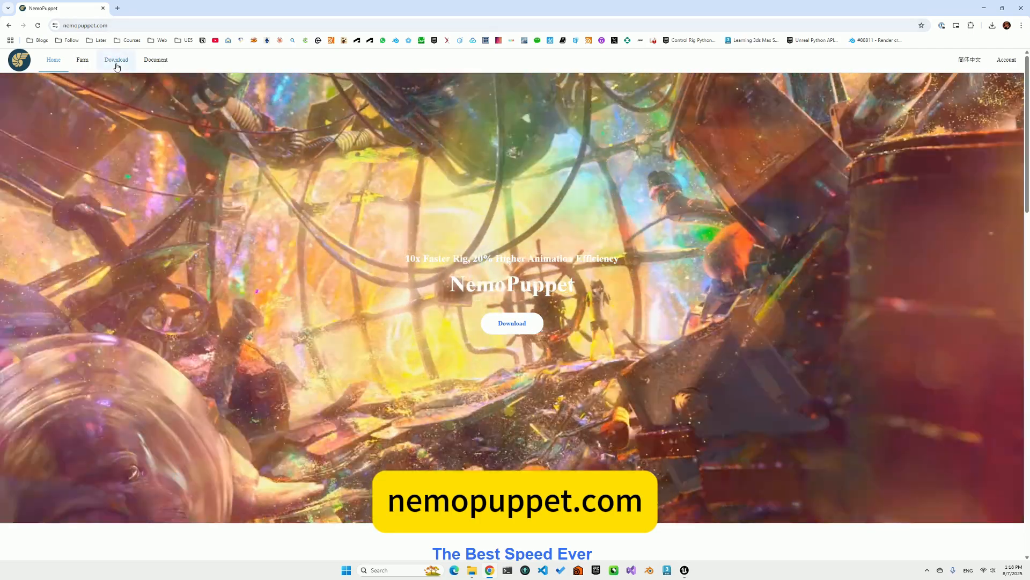
Download the Nemo plug-in for UE5 from the NemoPuppet website.
click(116, 64)
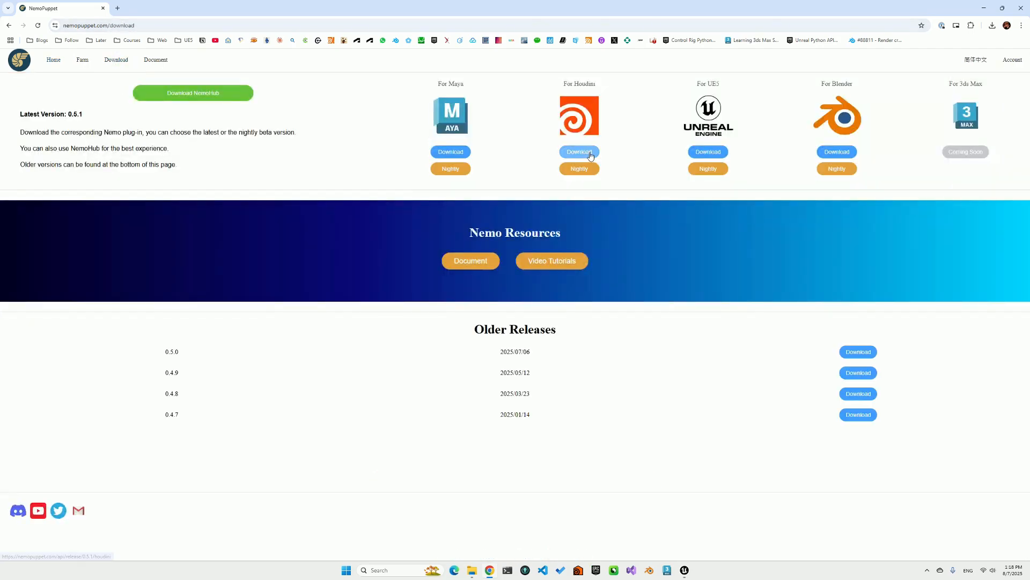
click(707, 154)
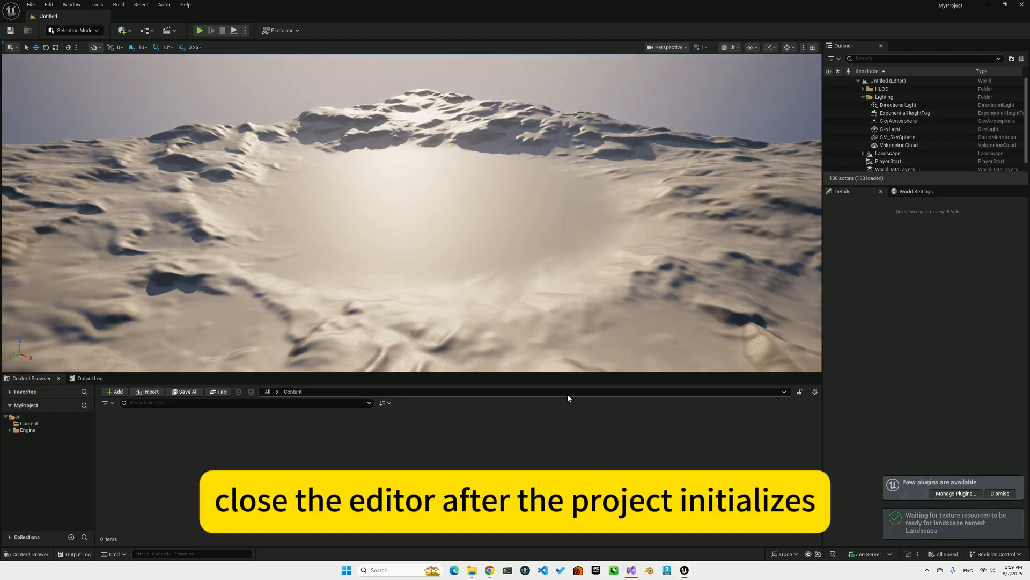
Close the Unreal editor and create a folder named Plugins in the MyProject directory using File Explorer.
click(1022, 4)
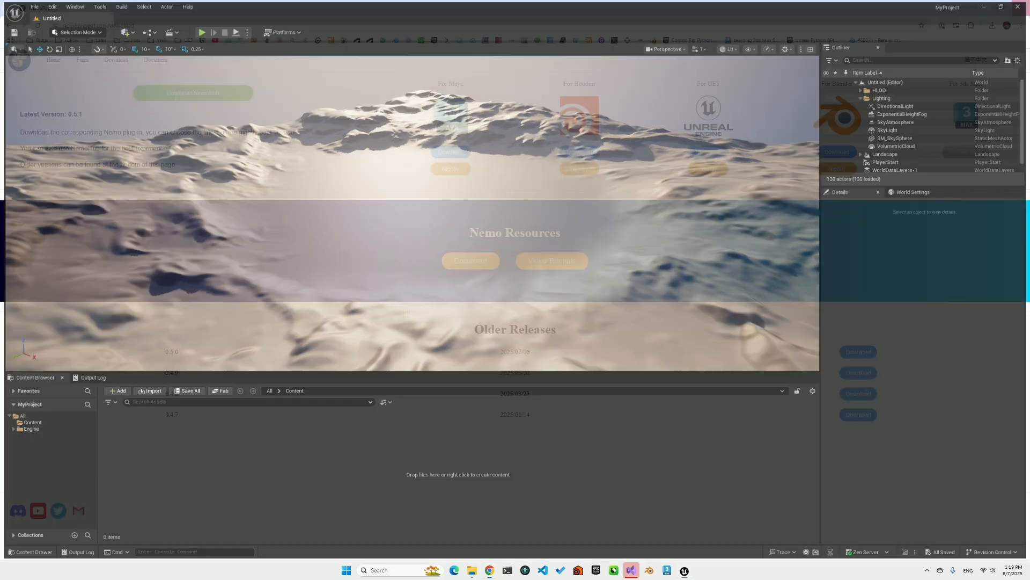
click(479, 566)
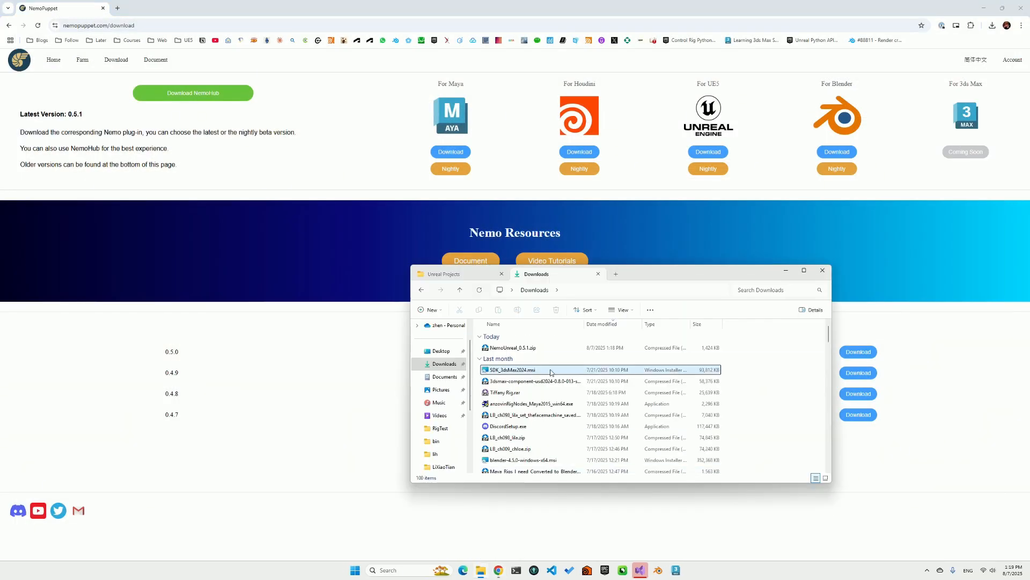
click(461, 279)
double_click(524, 337)
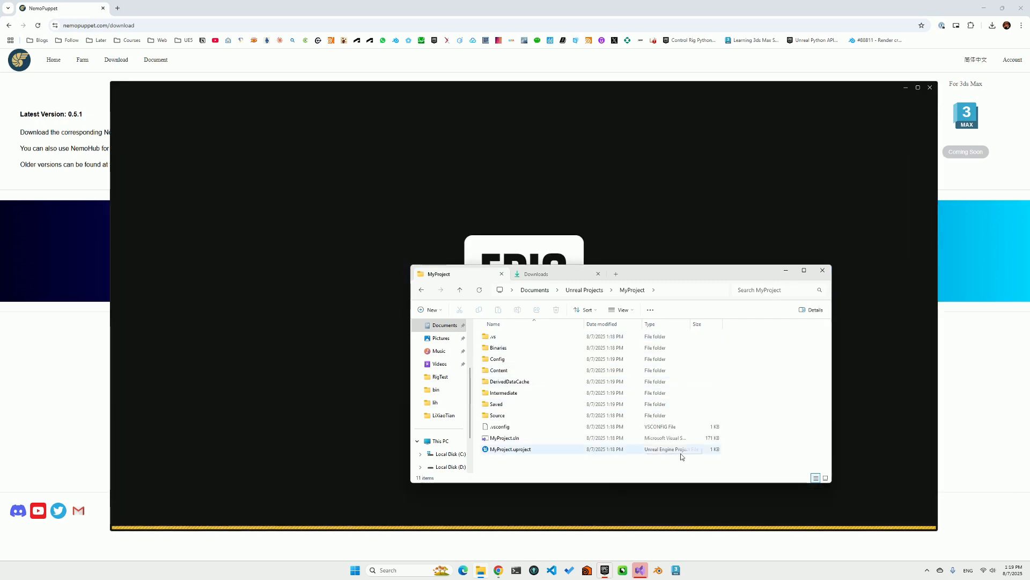
right_click(755, 444)
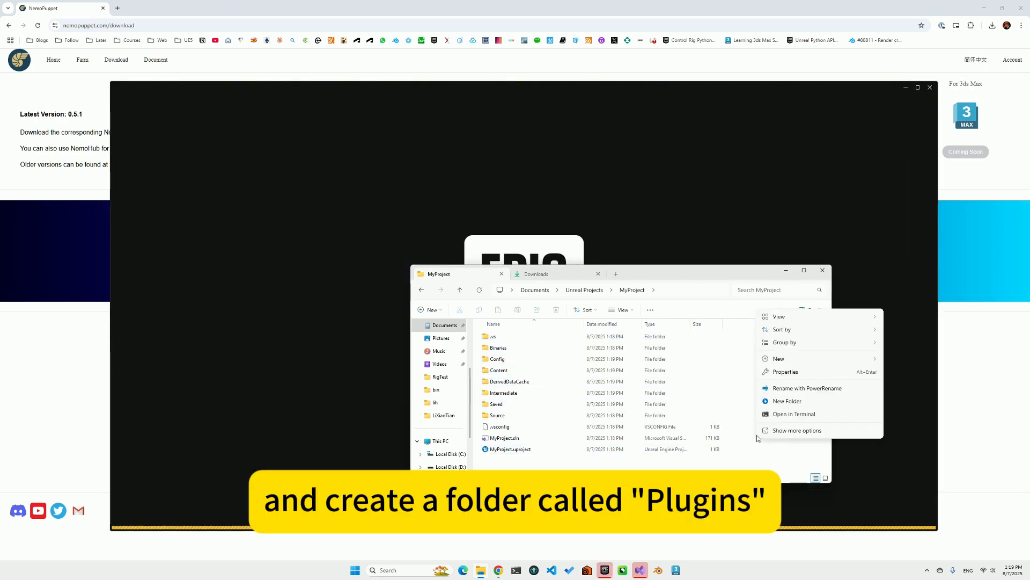
click(799, 403)
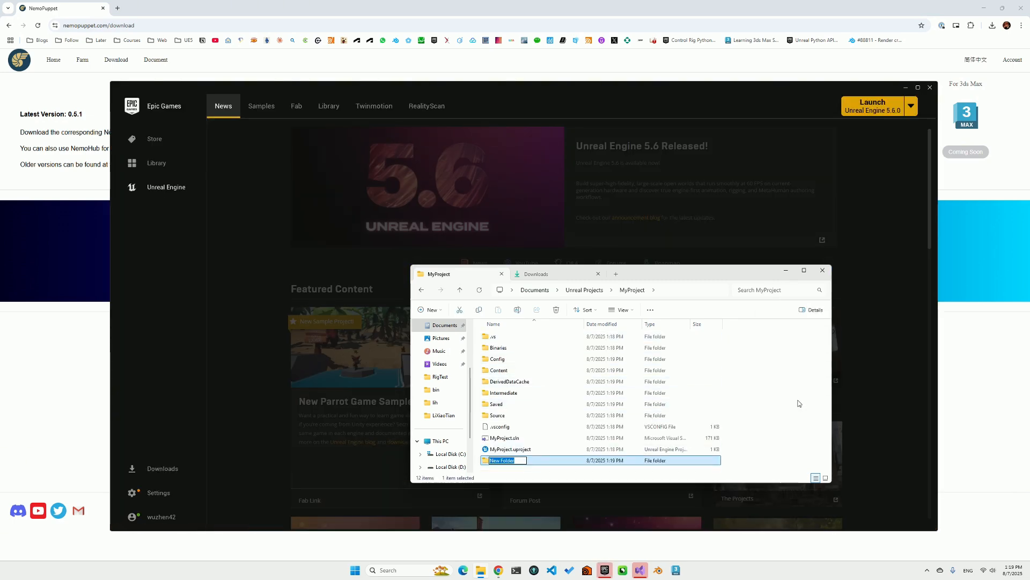
text(Plugins)
key(Return)
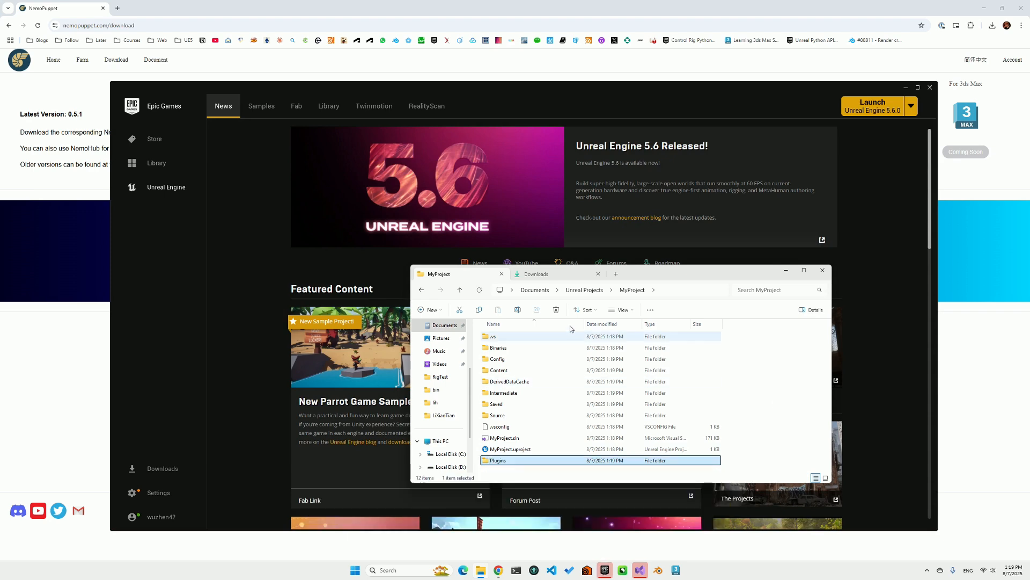
Extract the NemoPuppet folder from NemoUnreal_0.5.1.zip in Downloads into MyProject's Plugins folder and close the archive.
click(559, 276)
double_click(512, 348)
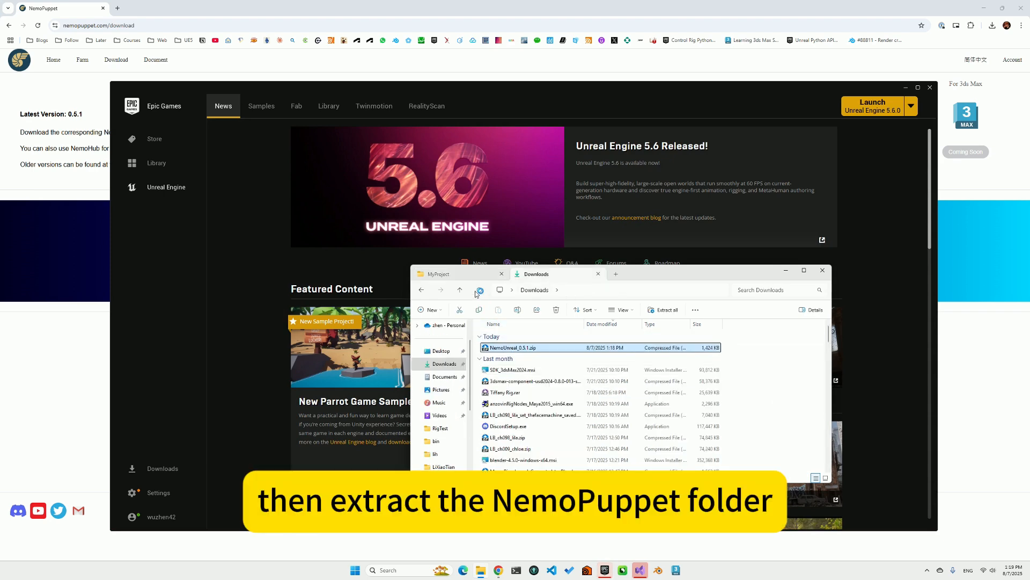
click(439, 274)
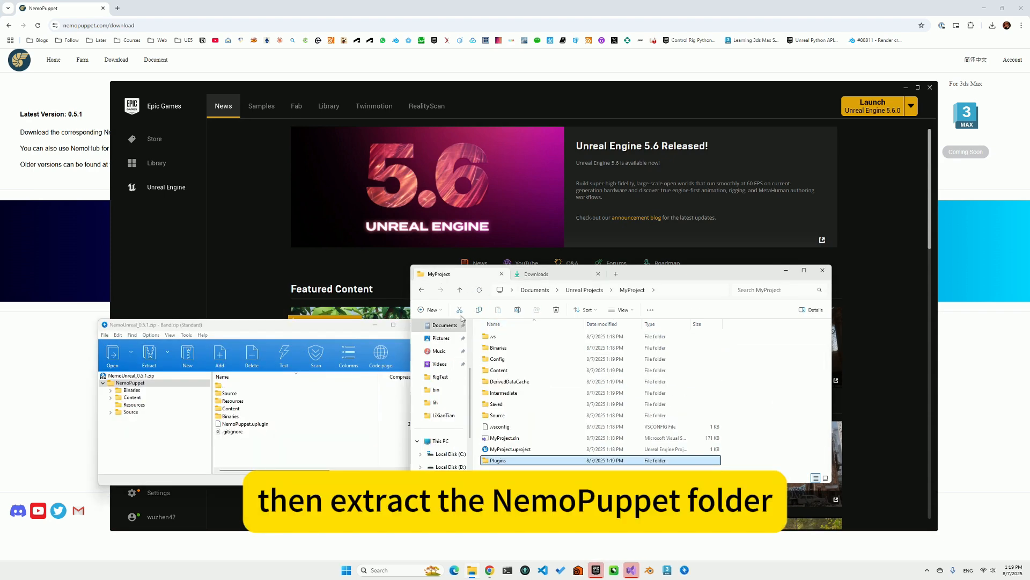
double_click(516, 460)
drag(152, 383, 548, 397)
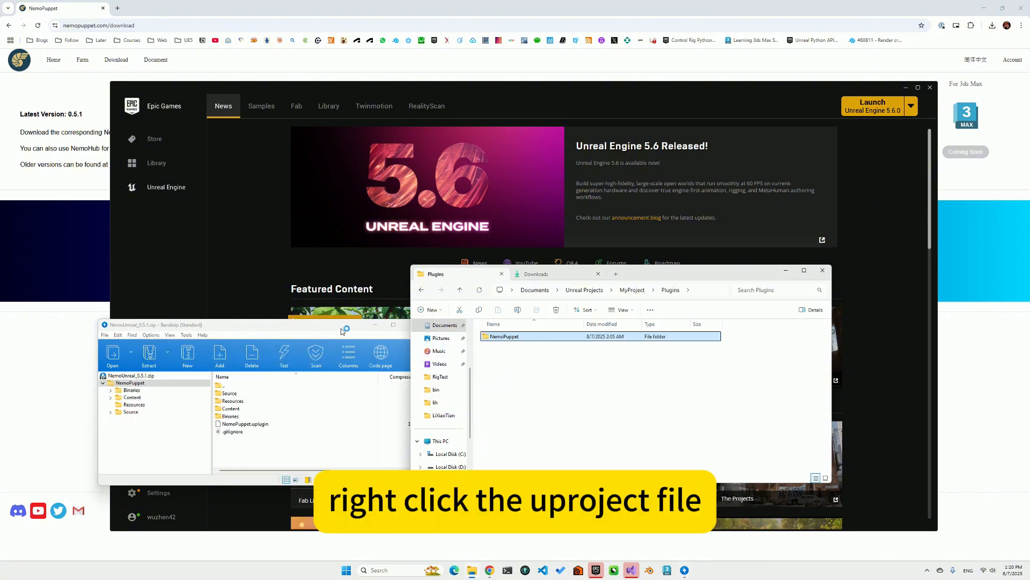
click(412, 324)
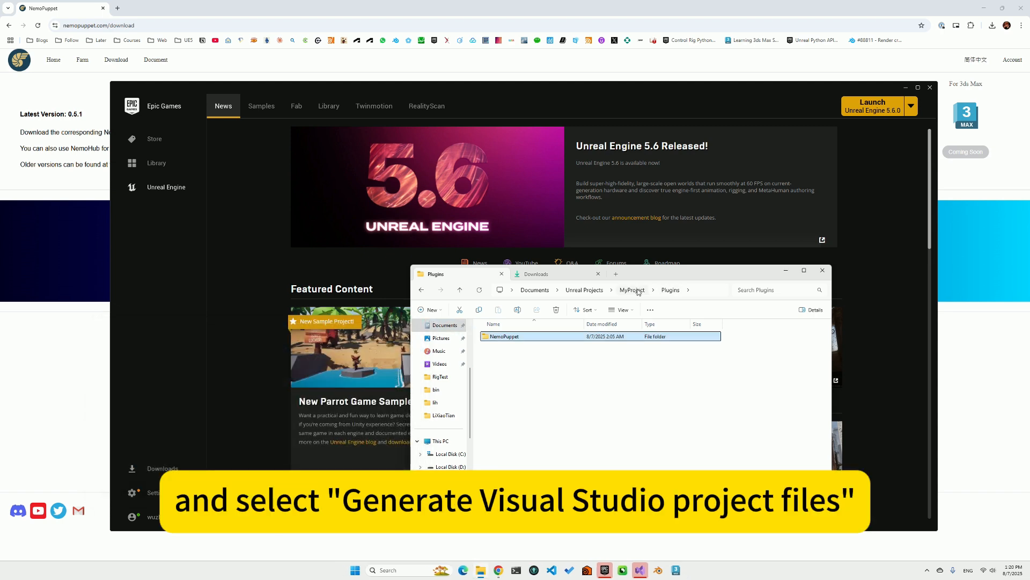
Generate Visual Studio project files for MyProject.uproject in the MyProject folder.
click(632, 290)
click(535, 461)
right_click(536, 464)
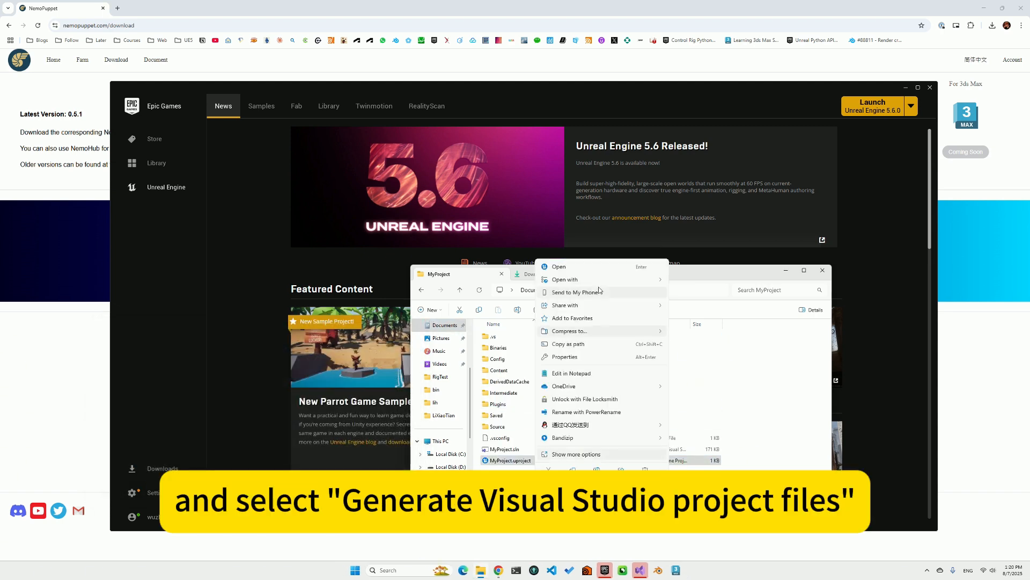
click(588, 458)
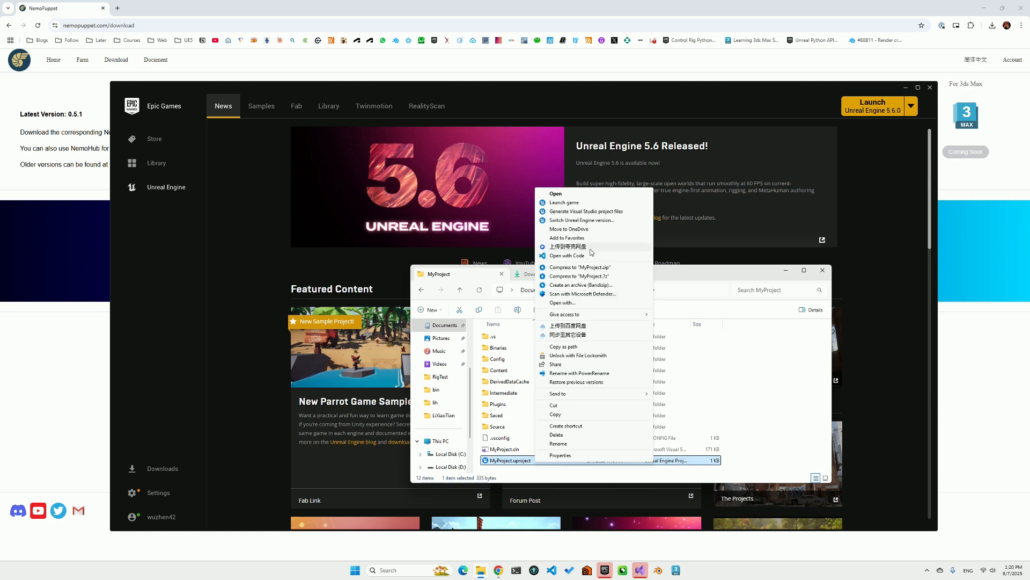
click(583, 213)
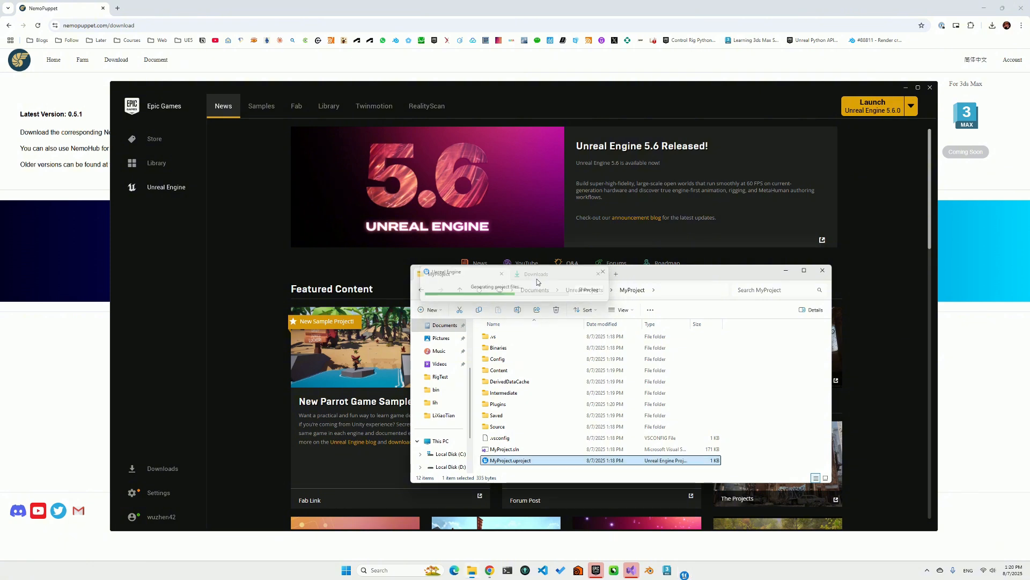
Switch to the Epic Games Launcher, open MyProject from the library, and agree to rebuild the missing NemoPuppet module.
click(229, 300)
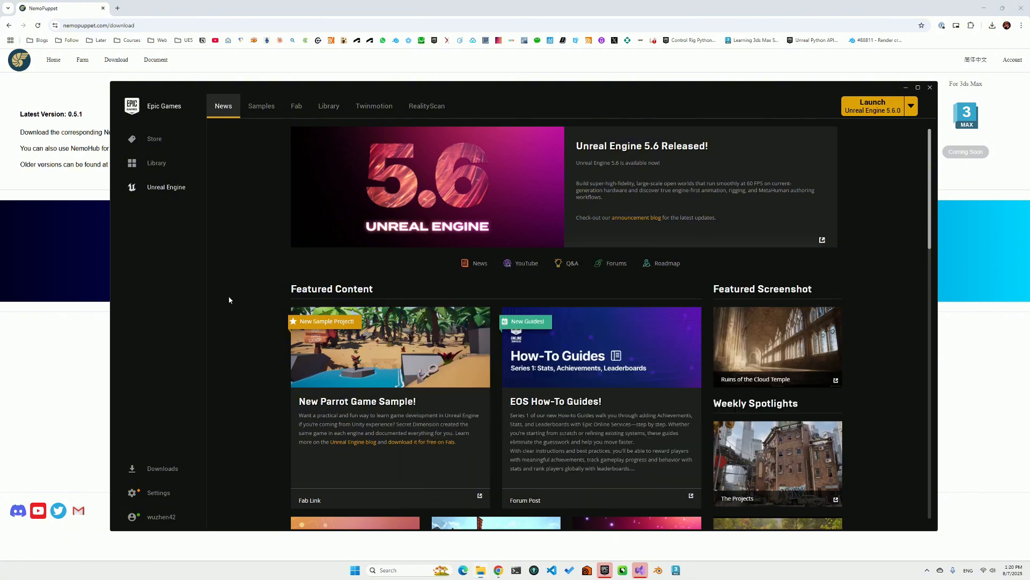
click(328, 106)
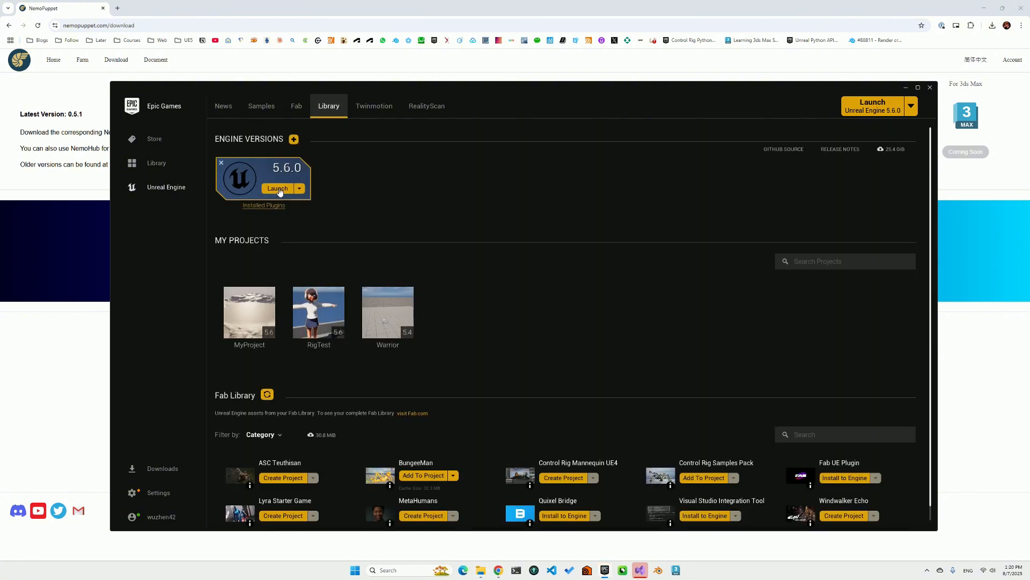
double_click(258, 314)
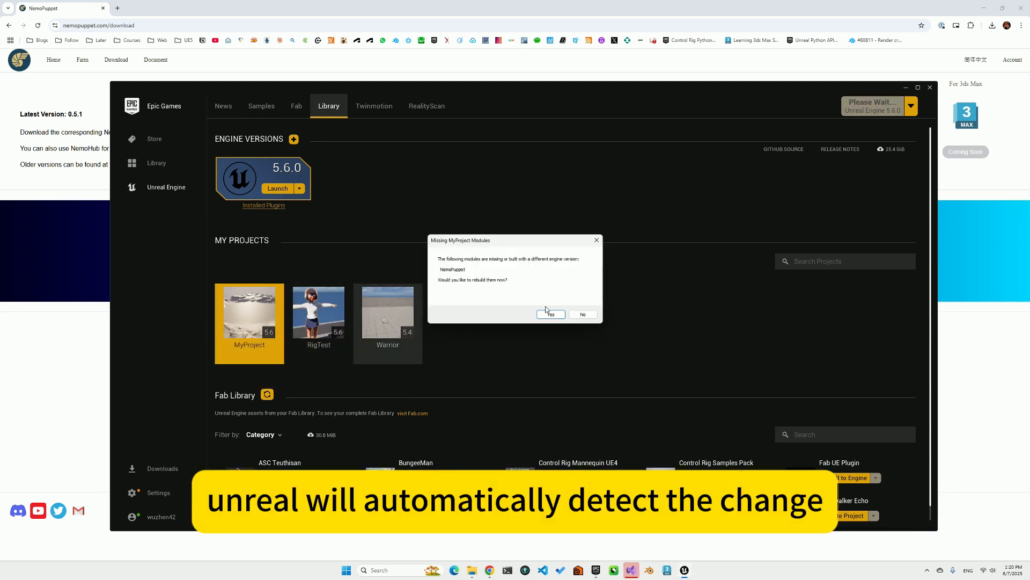
click(550, 315)
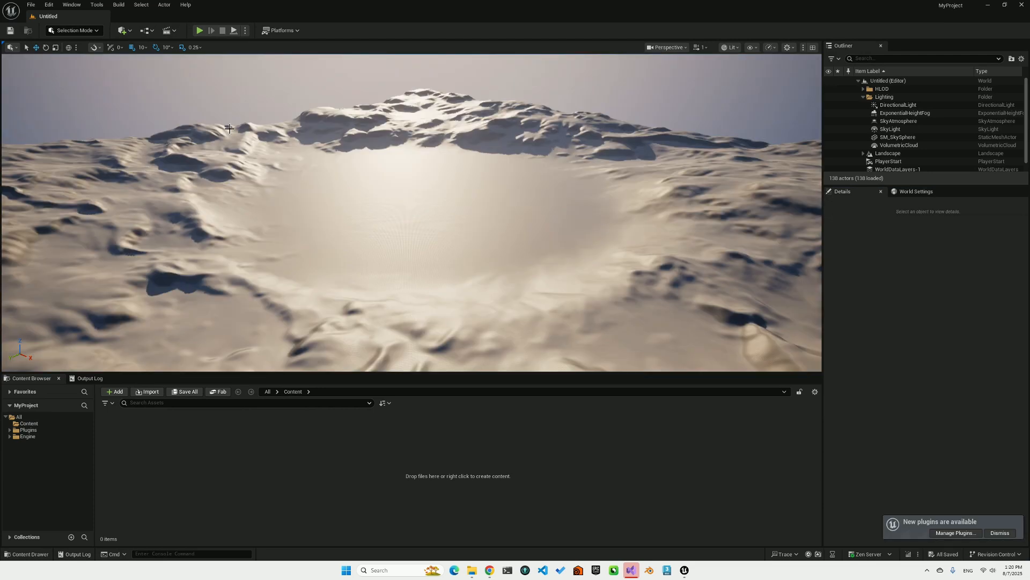
Check the Window commands for Nemo Assemble and the project's Animation plugins for NemoPuppet, closing the plugin list when done.
click(72, 5)
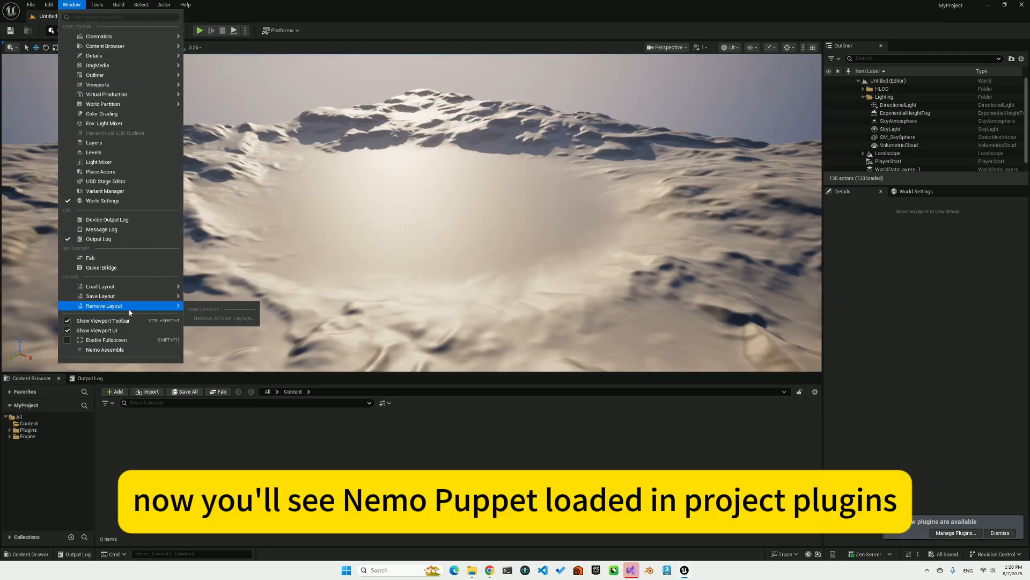
mouse_move(49, 5)
click(77, 137)
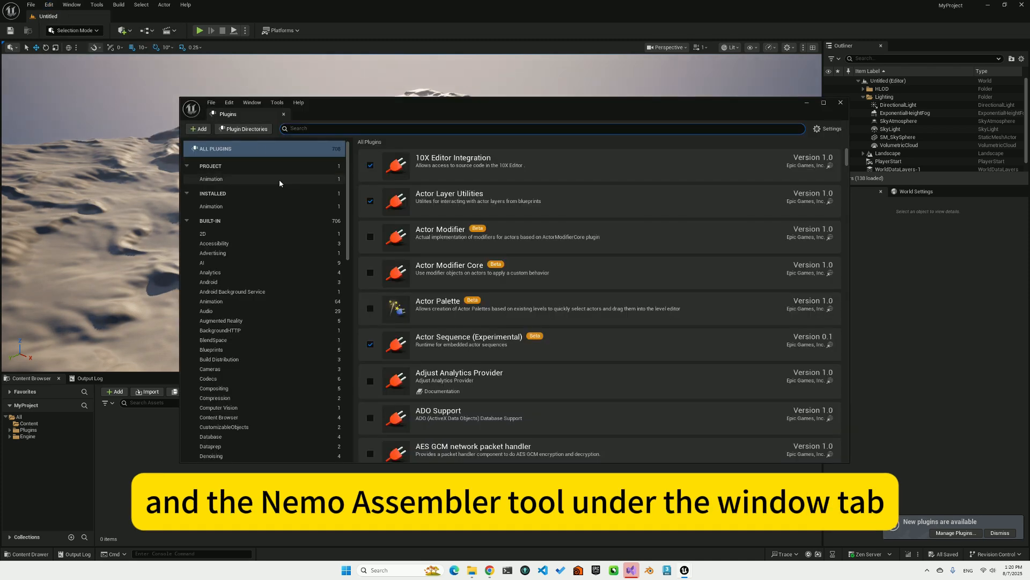
click(285, 179)
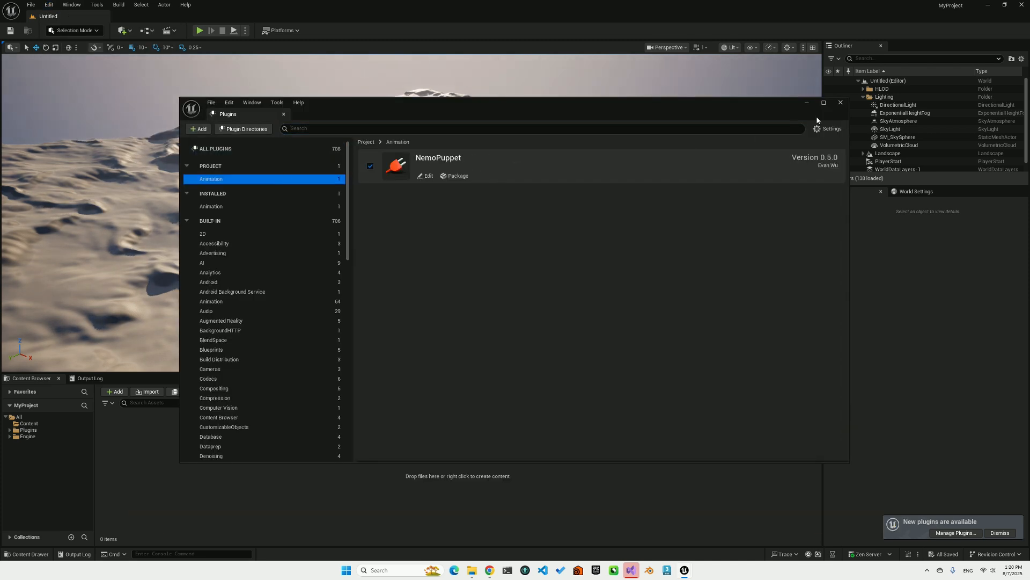
click(840, 103)
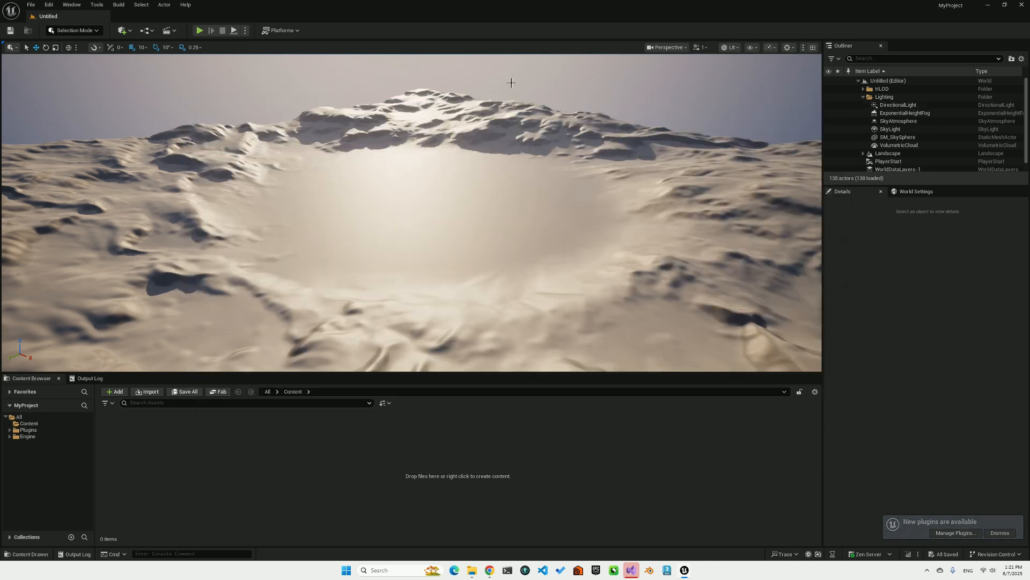
Open the Nemo Assemble tool and select the project's Content folder.
click(78, 5)
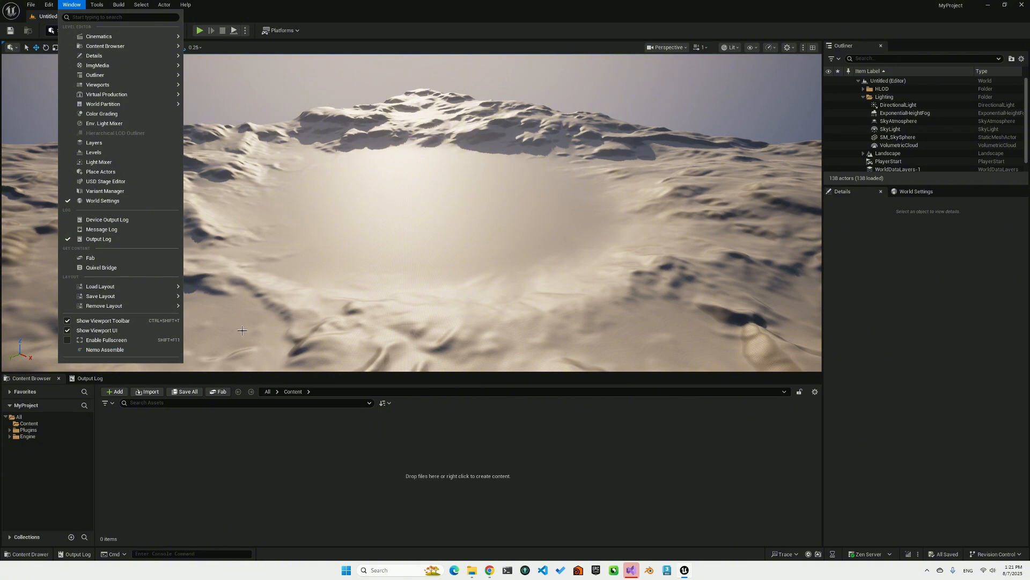
click(146, 351)
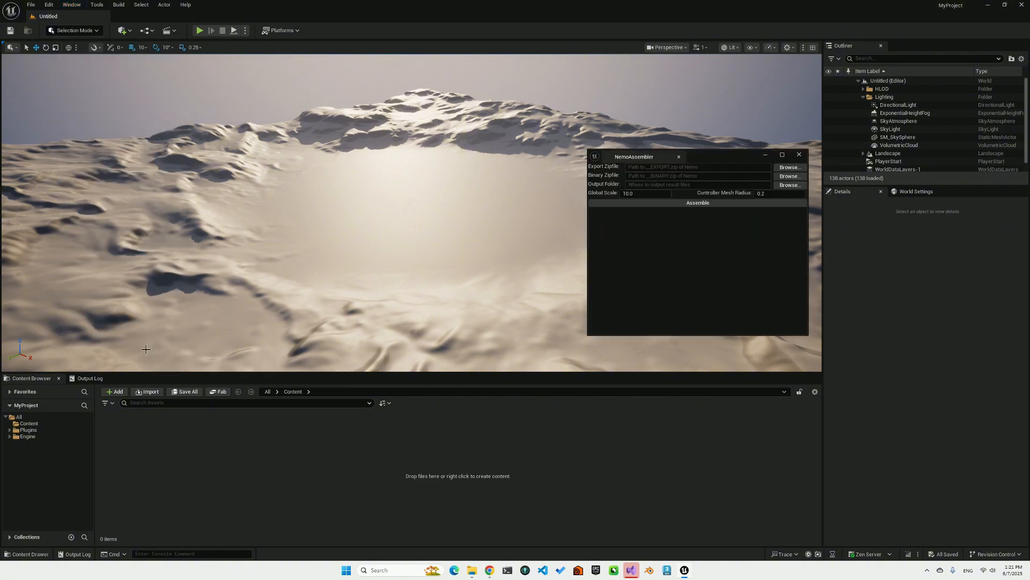
click(60, 424)
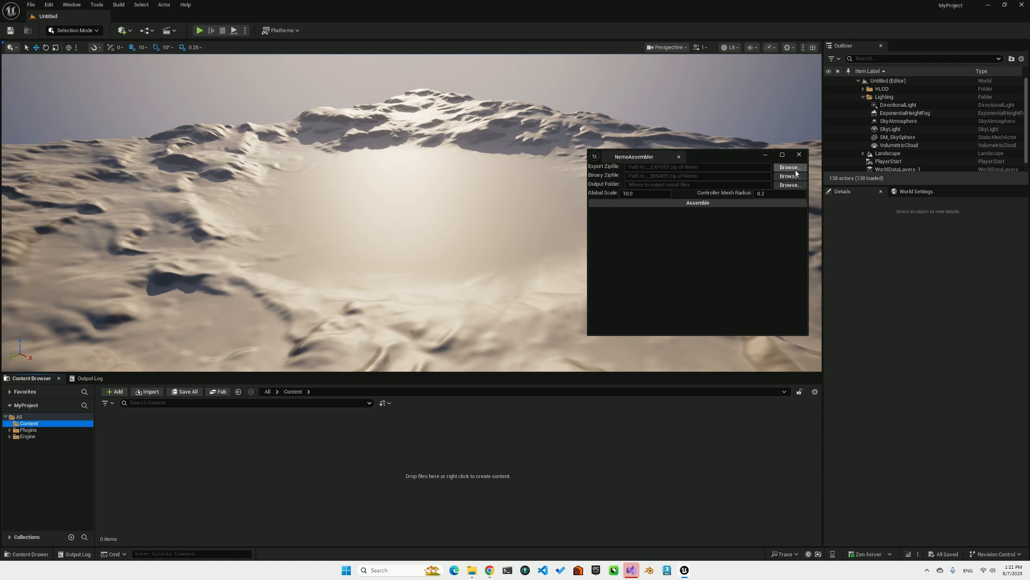
Copy the folder path D:\Nemo\jieun from File Explorer and use it to choose jieun__EXPORT.zip as the Export Zipfile.
mouse_move(475, 572)
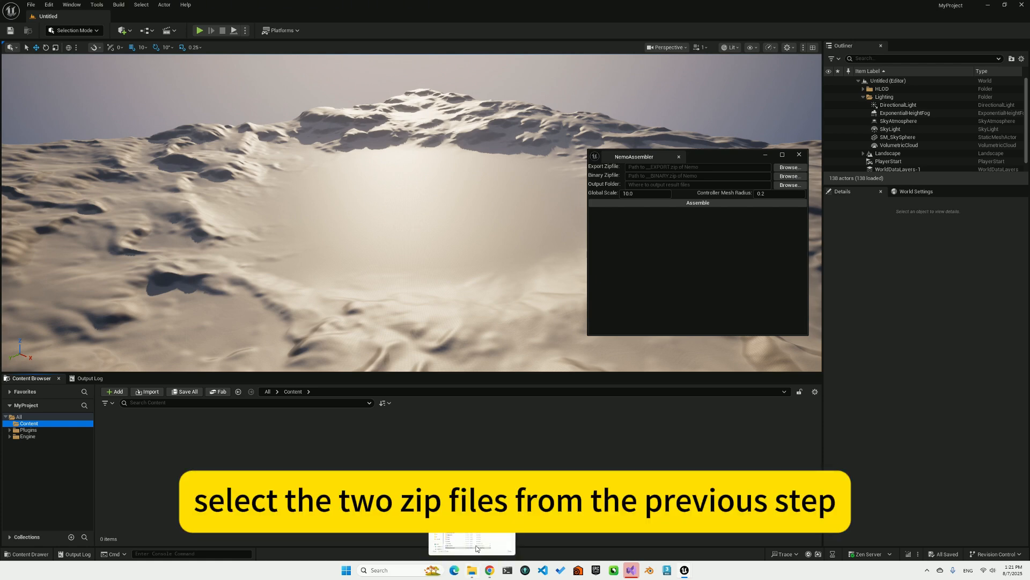
click(476, 548)
click(661, 292)
key(ctrl+c)
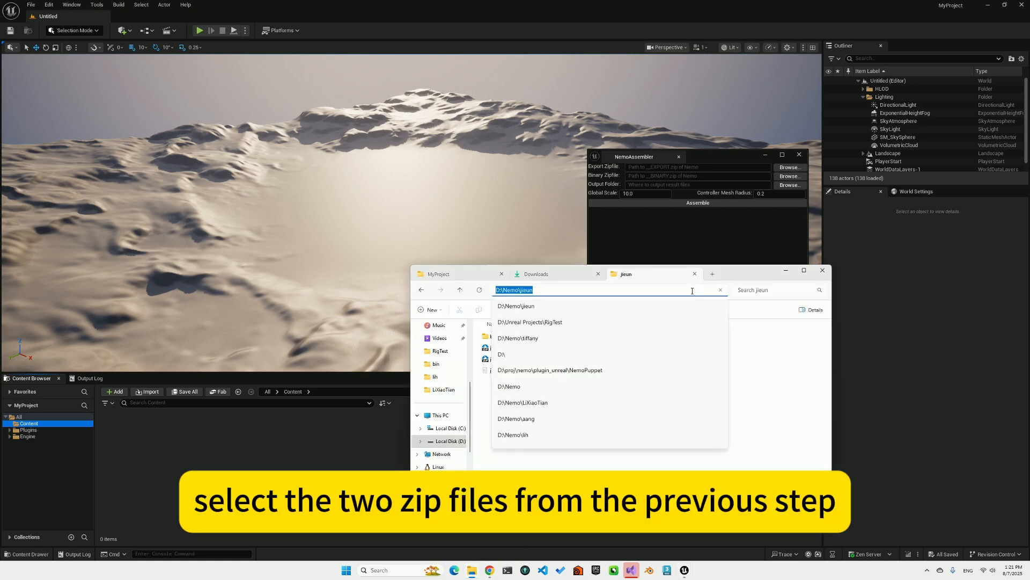
click(789, 167)
click(504, 260)
key(ctrl+v)
key(Return)
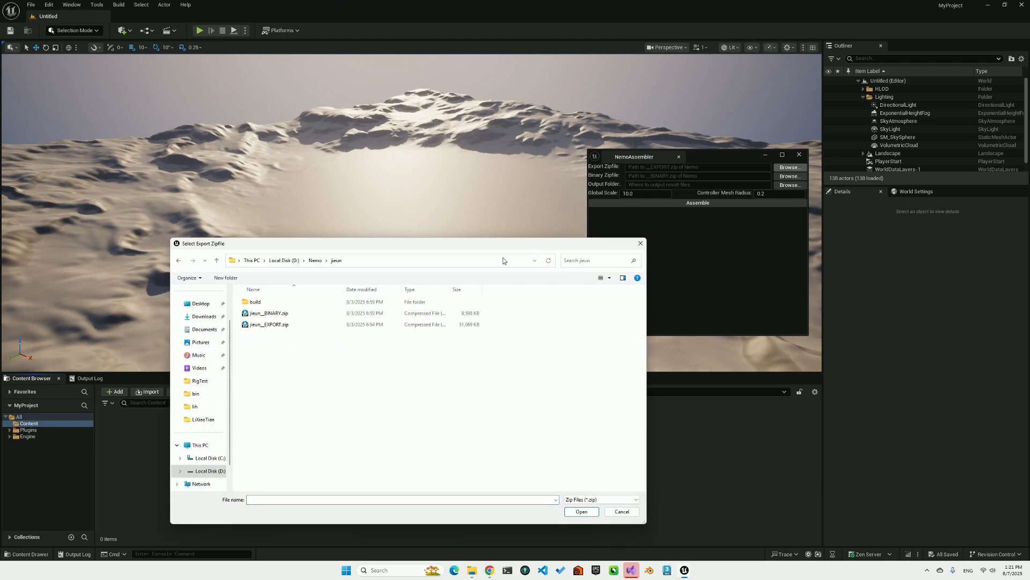
double_click(430, 324)
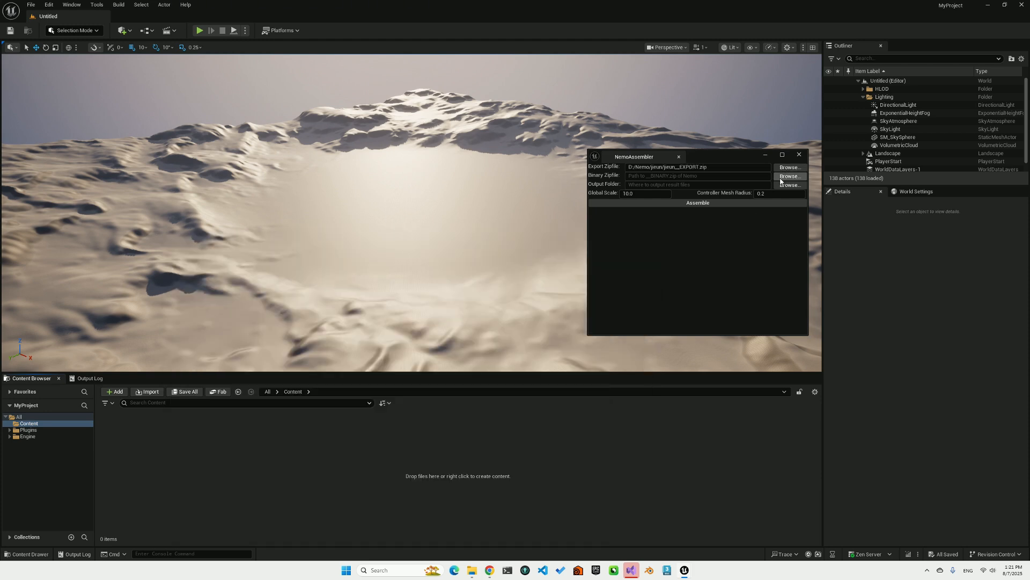
Choose jieun__BINARY.zip from the copied D:\Nemo\jieun path as the Binary Zipfile.
click(781, 178)
click(492, 260)
key(ctrl+v)
key(Return)
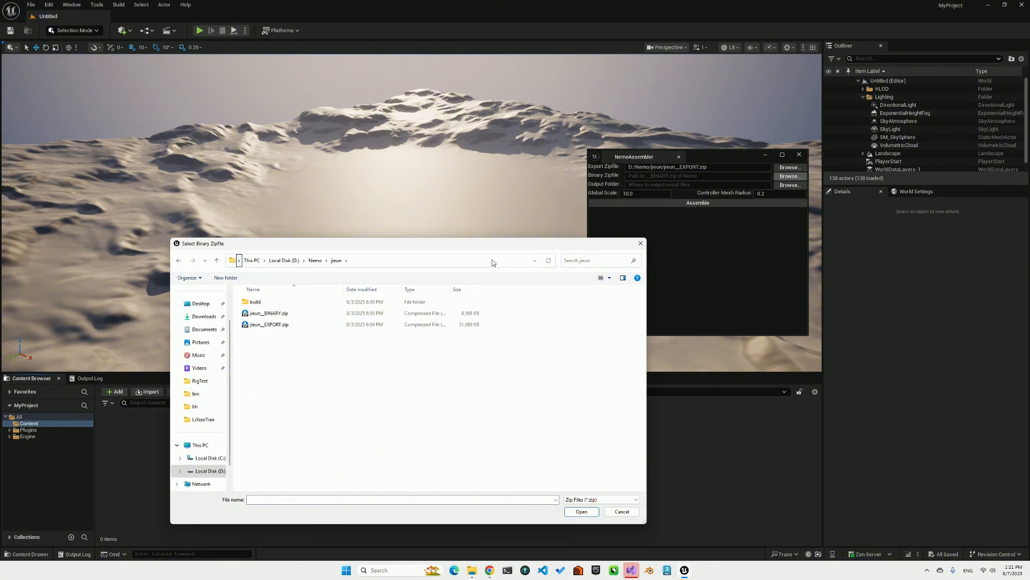
double_click(419, 313)
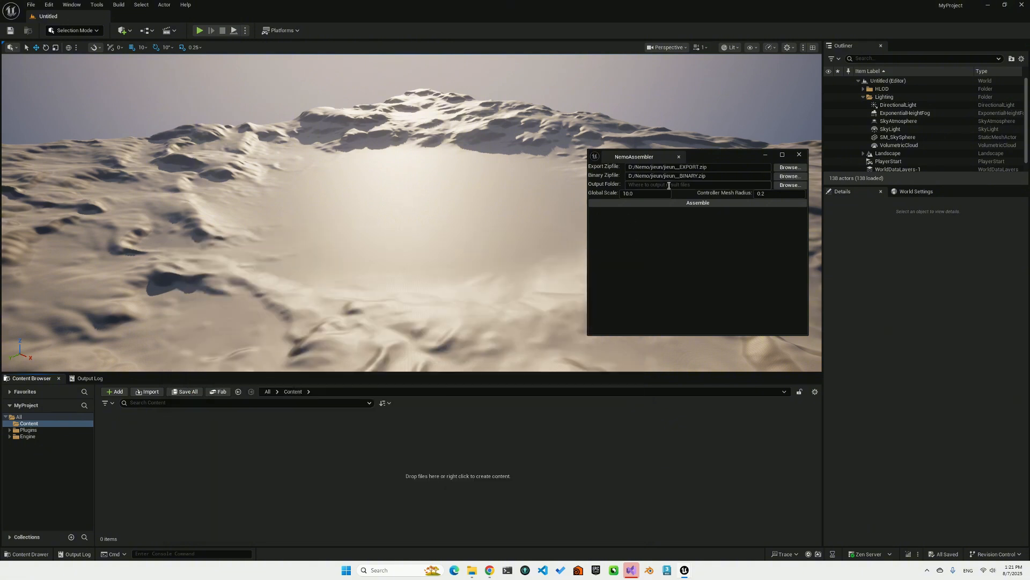
Create a folder named Characters in the project's Content directory and choose it as the Output Folder.
click(795, 185)
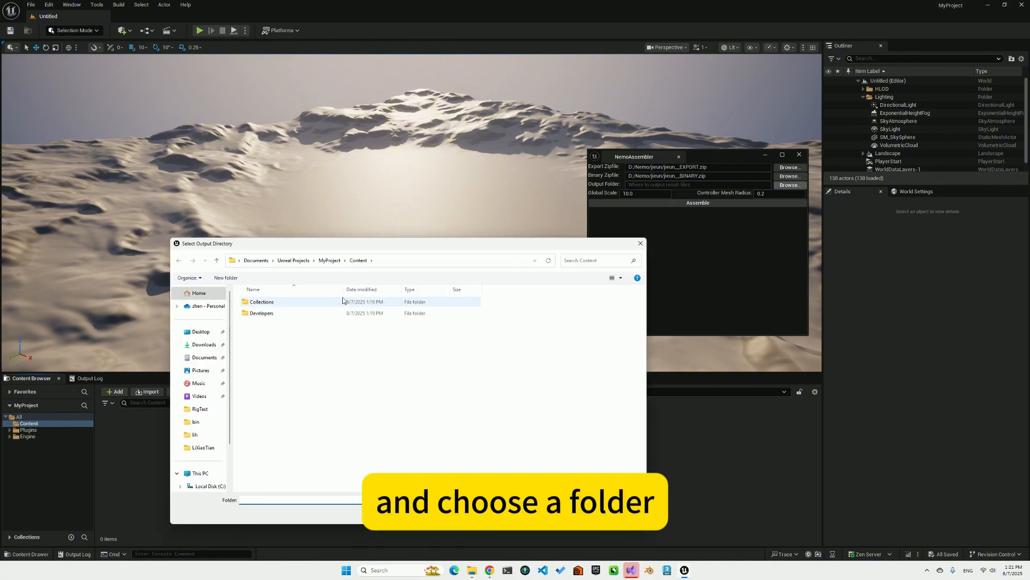
right_click(310, 352)
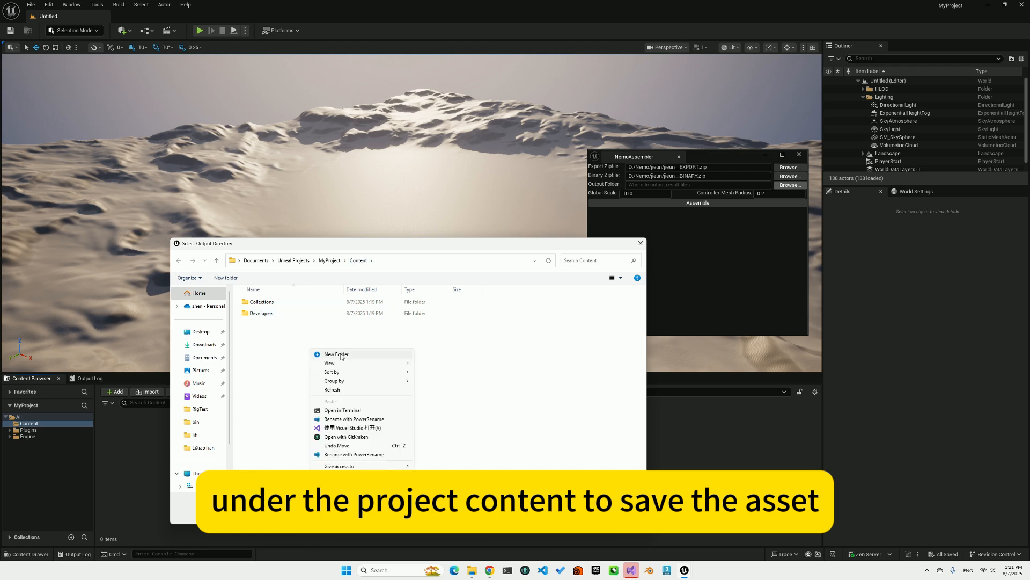
click(340, 354)
text(Chara)
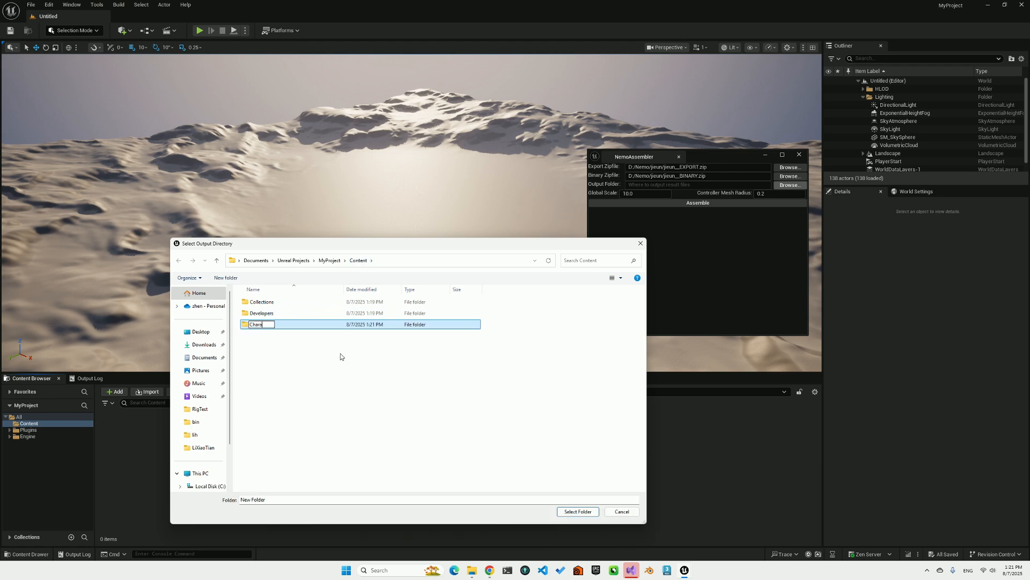
text(cters)
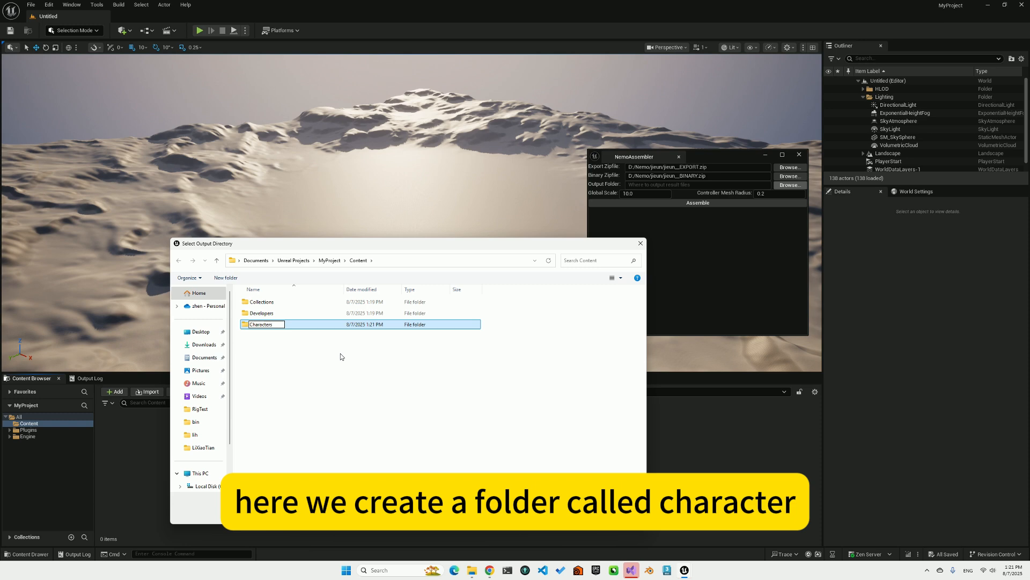
key(Return)
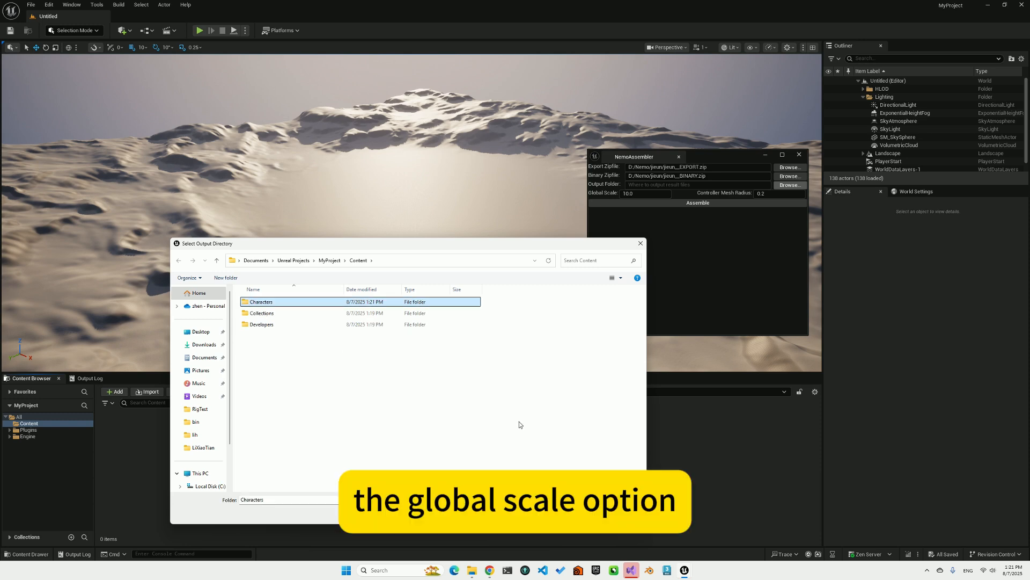
key(Return)
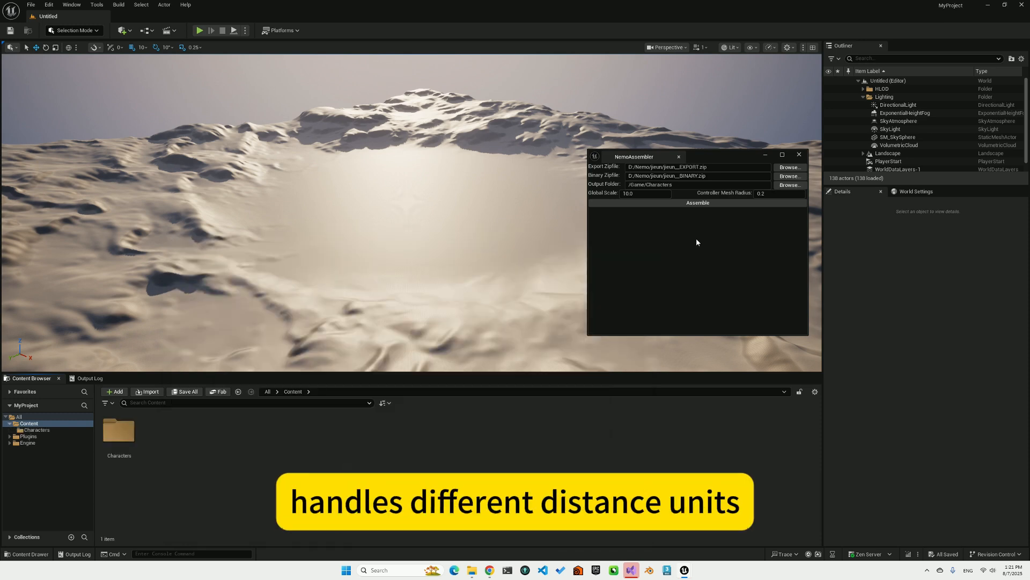
Set Global Scale to 1 and Controller Mesh Radius to 0.1, and assemble the rig.
double_click(636, 195)
text(1)
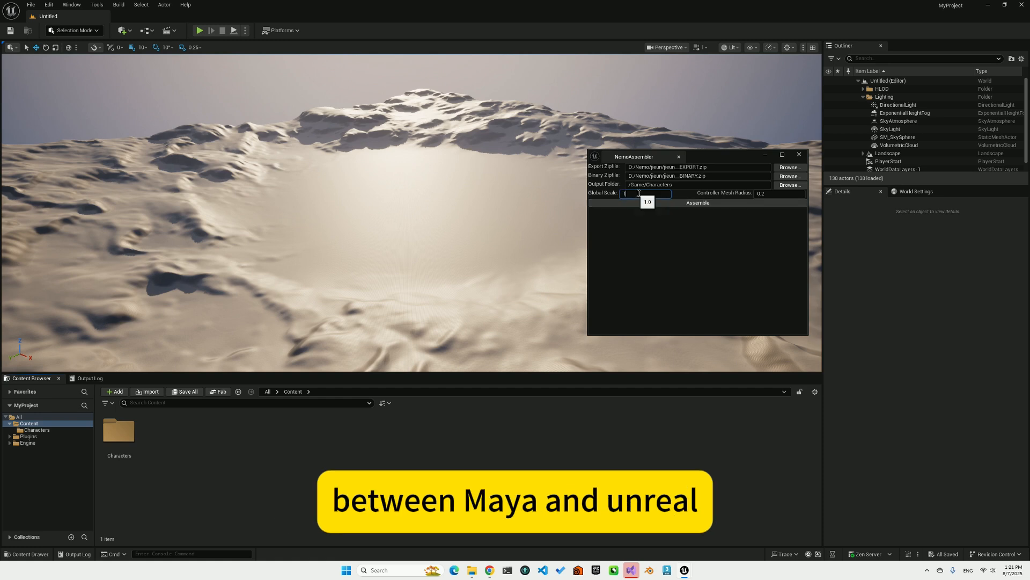
click(774, 195)
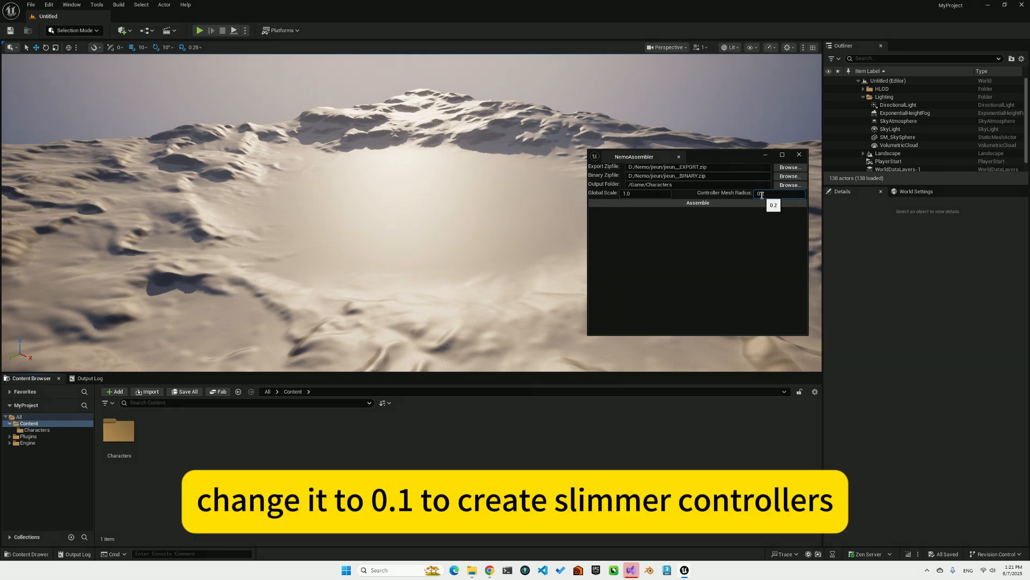
drag(762, 195, 768, 197)
click(730, 228)
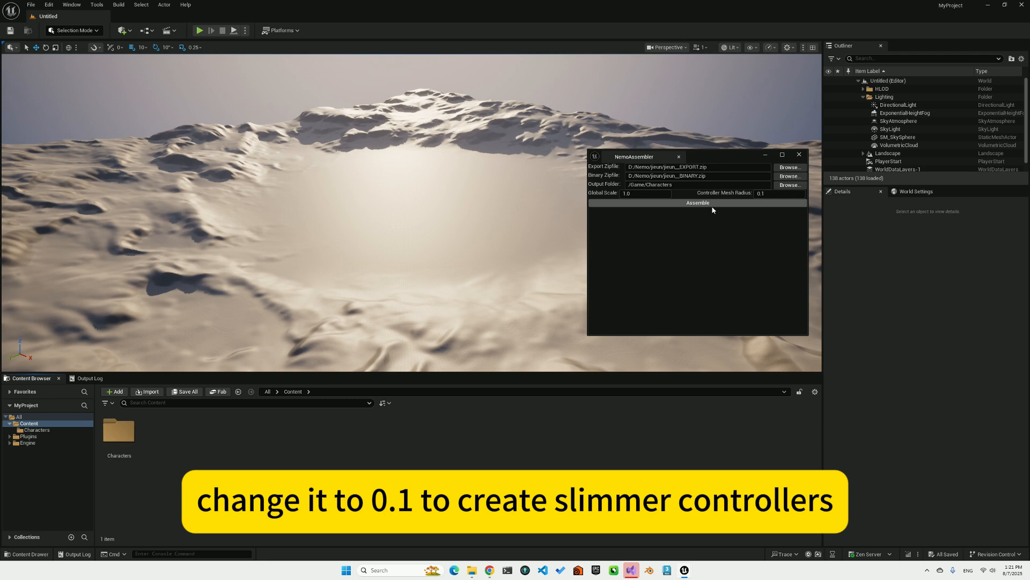
click(712, 208)
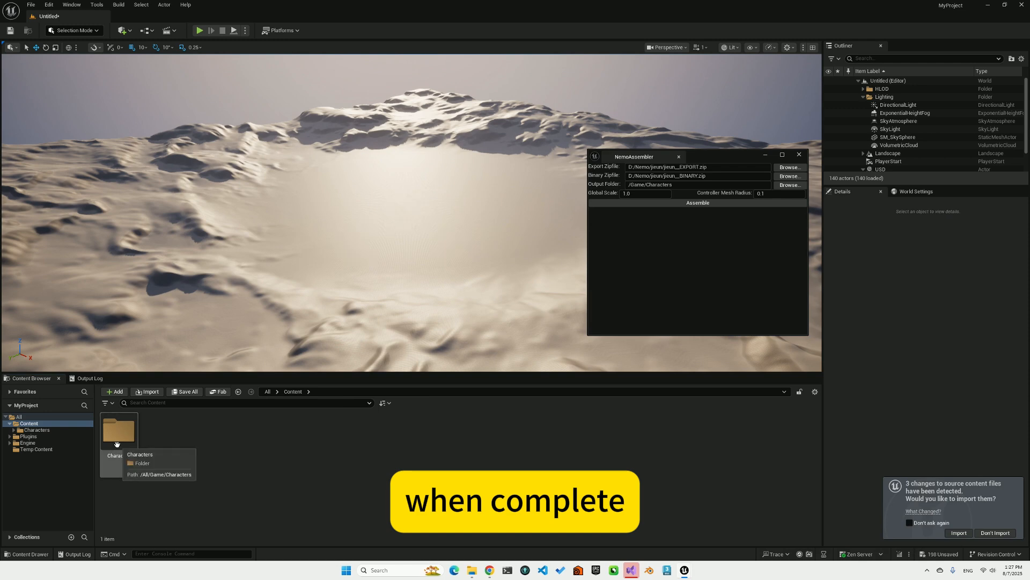
Open the NemoActor__jieun blueprint from the Characters/jieun folder and dock its editor in the main window.
double_click(128, 436)
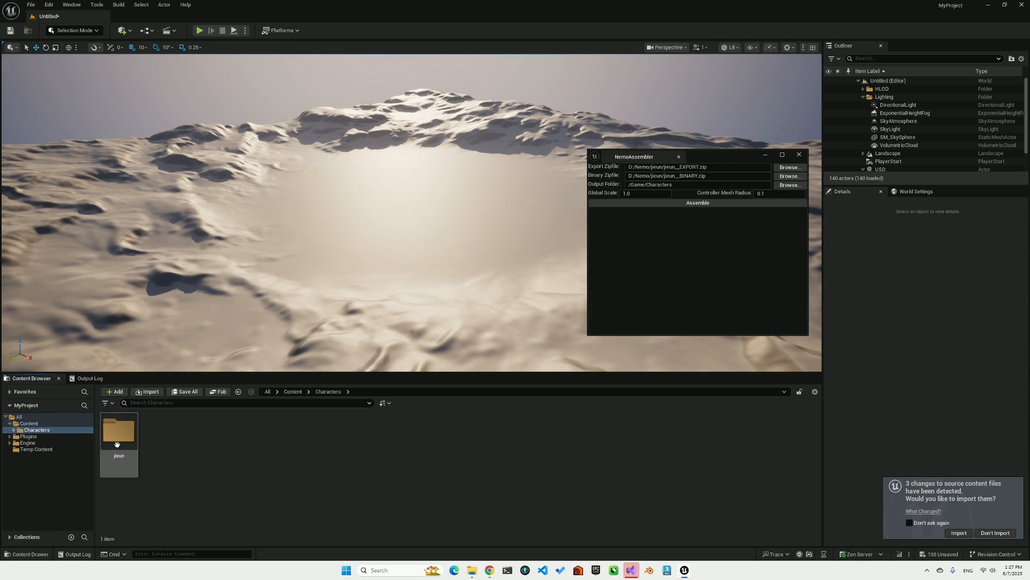
double_click(119, 432)
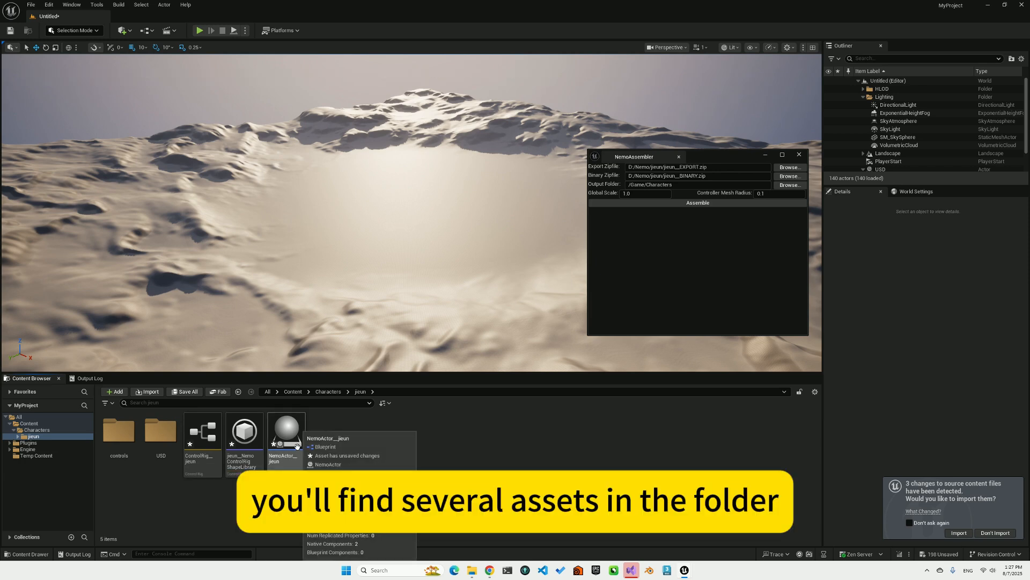
click(295, 447)
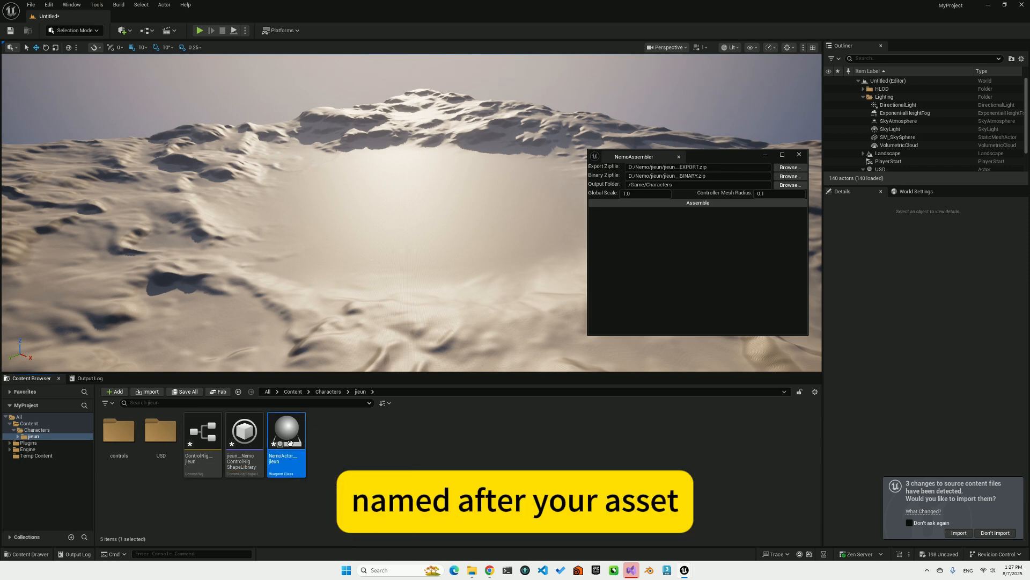
double_click(292, 447)
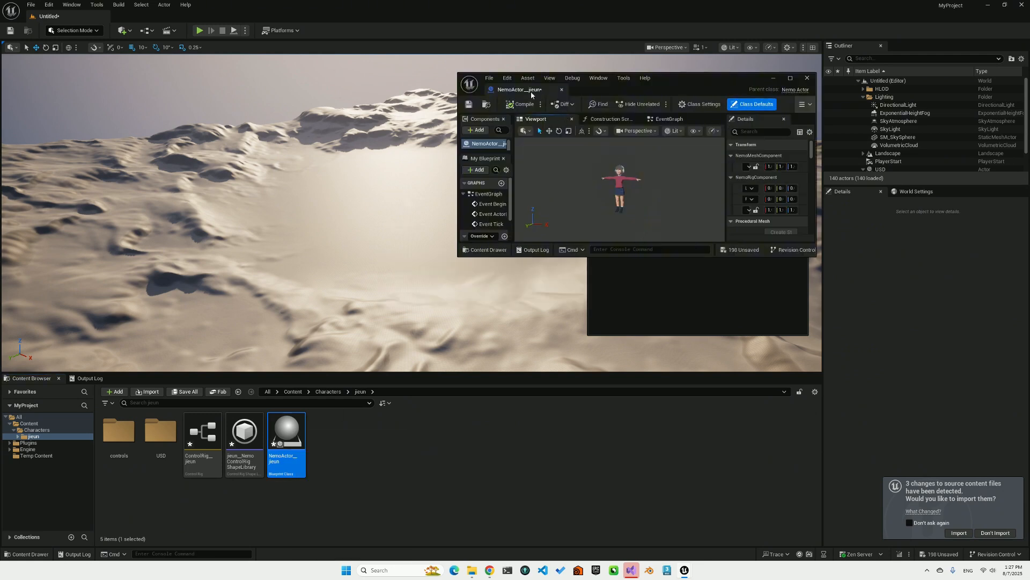
click(324, 24)
drag(324, 21, 304, 22)
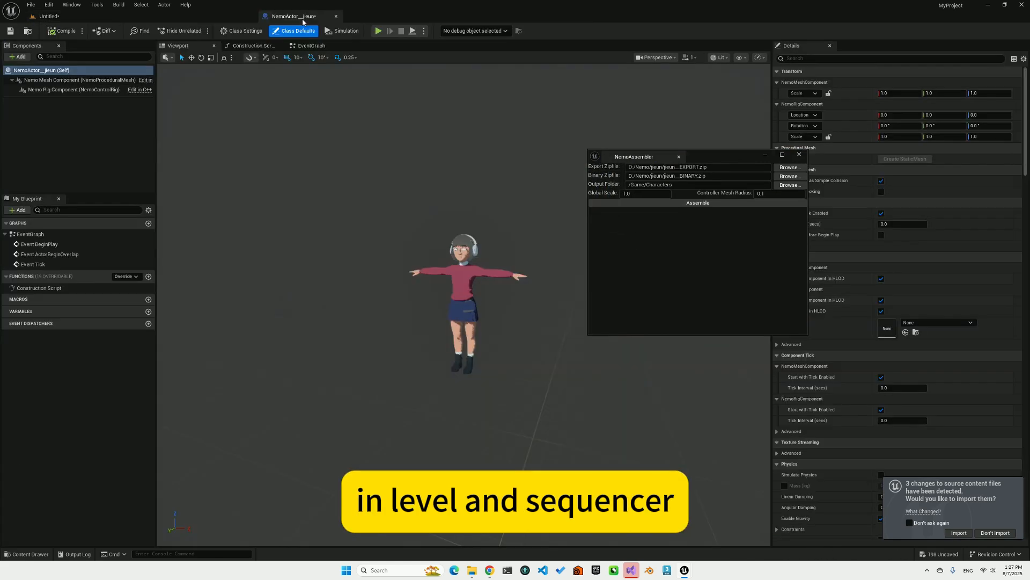
Close the NemoAssembler window and inspect the assembled character up close in the blueprint viewport.
click(799, 155)
scroll(463, 254, up, 3)
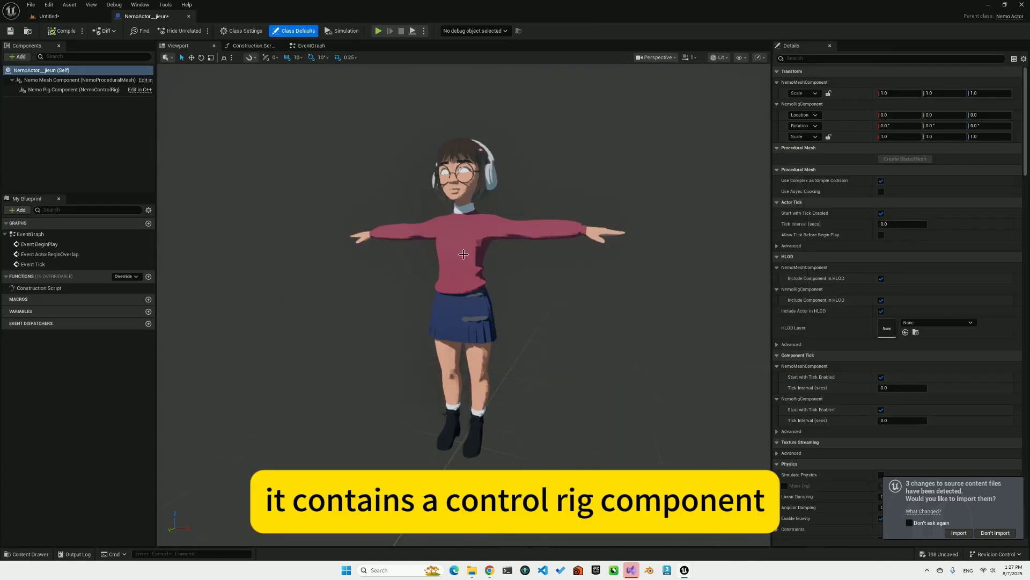
scroll(463, 254, up, 4)
right_drag(468, 241, 477, 271)
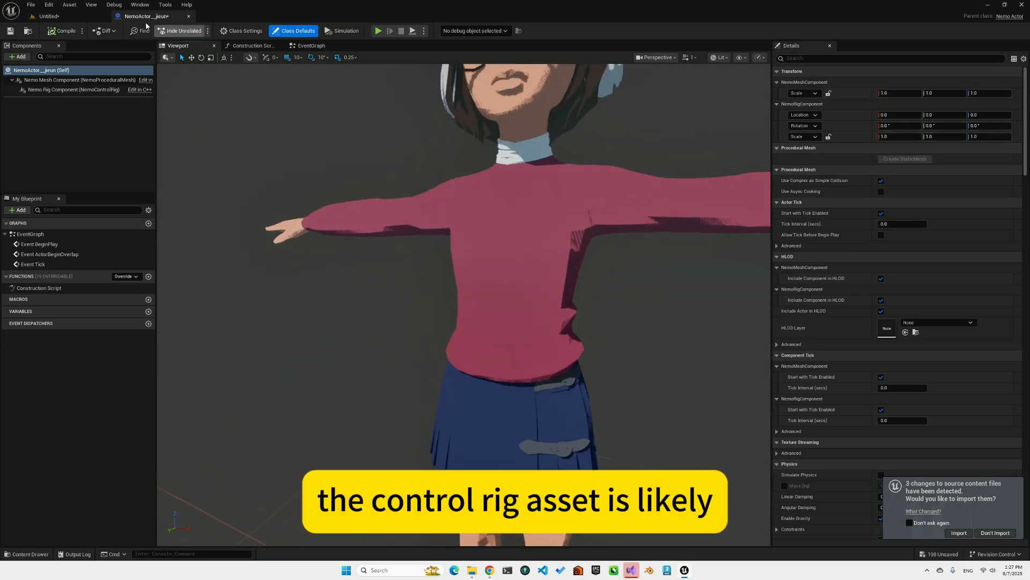
Place the NemoActor__jieun actor from the Characters/jieun folder into the Untitled level and frame it in view.
click(79, 17)
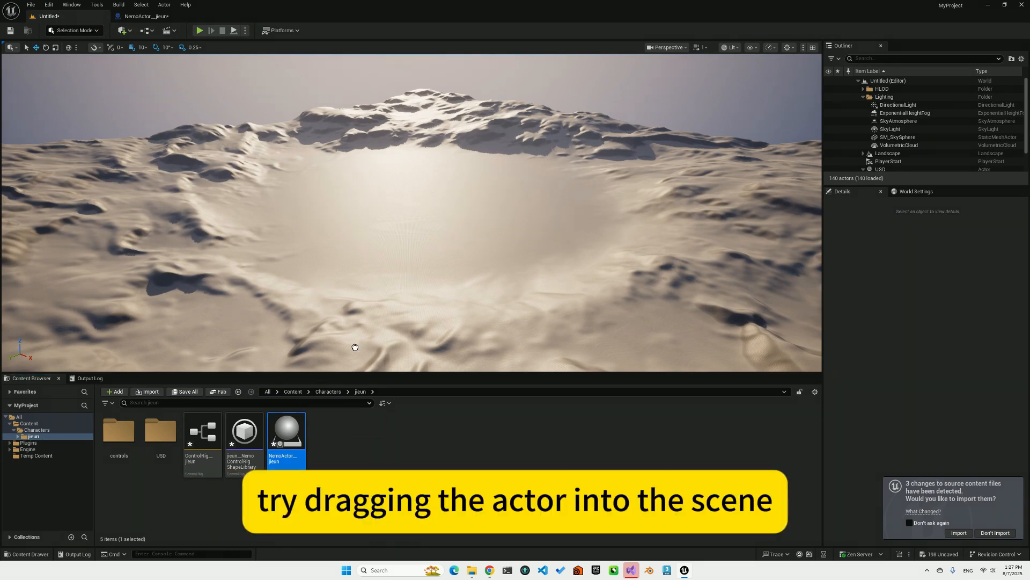
drag(409, 283, 406, 295)
key(f)
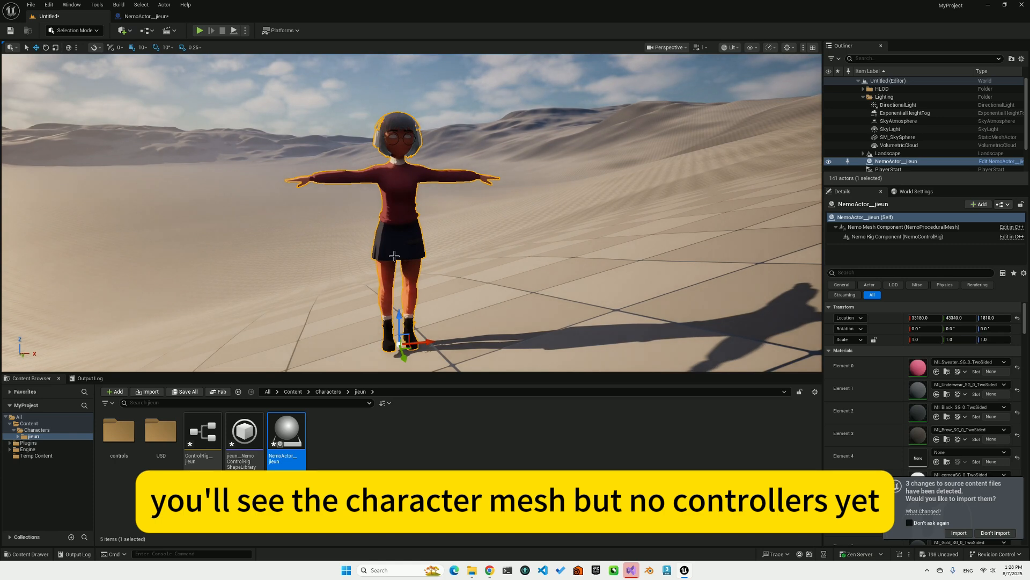
scroll(395, 257, up, 3)
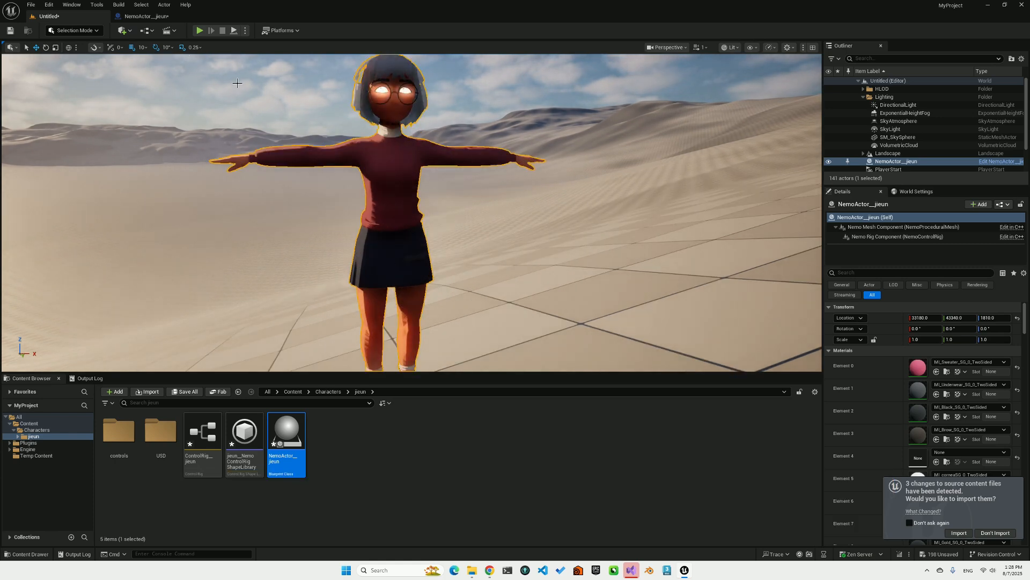
Add a level sequence and save it as NewLevelSequence in the Content folder.
click(175, 32)
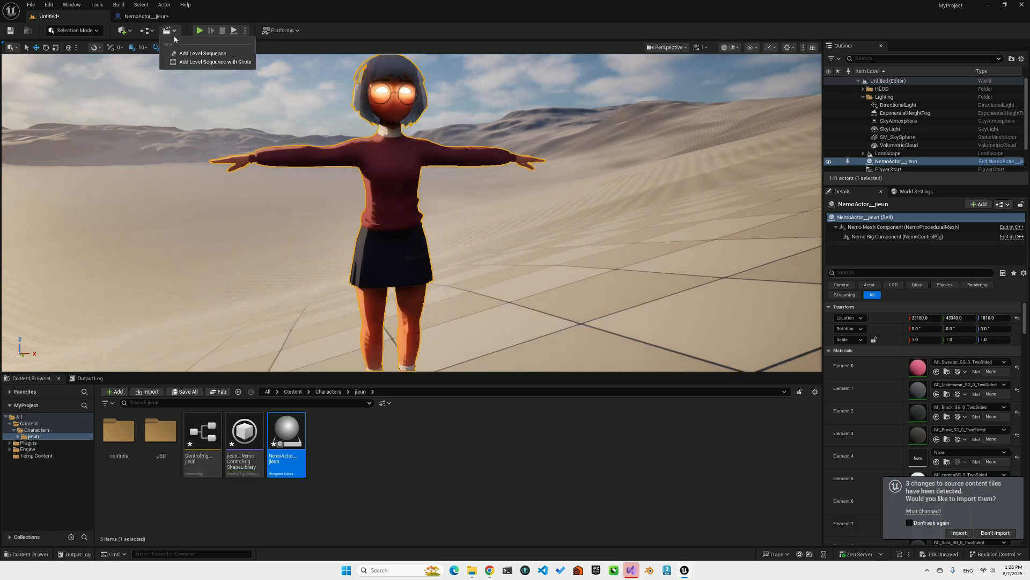
click(198, 55)
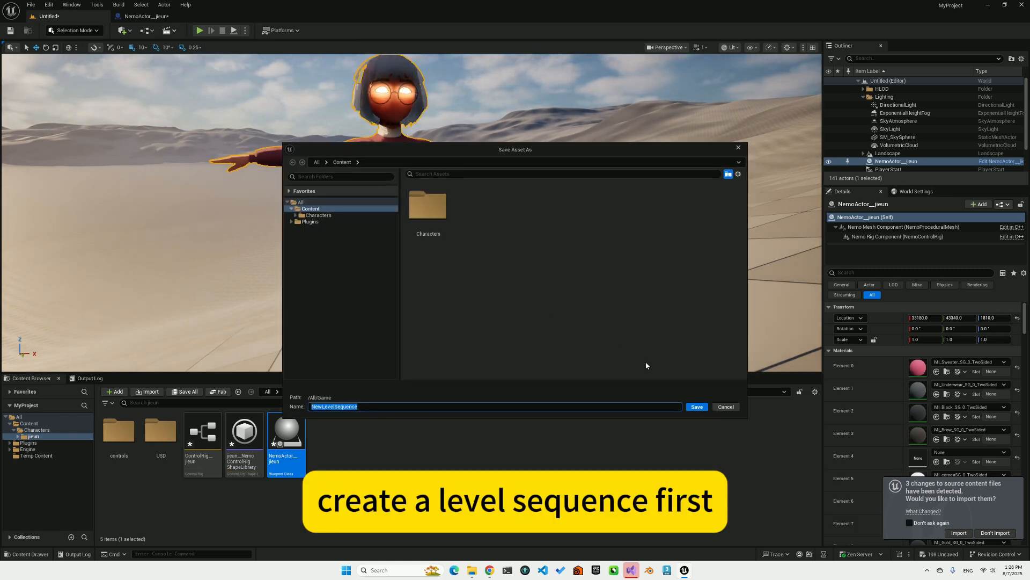
click(696, 406)
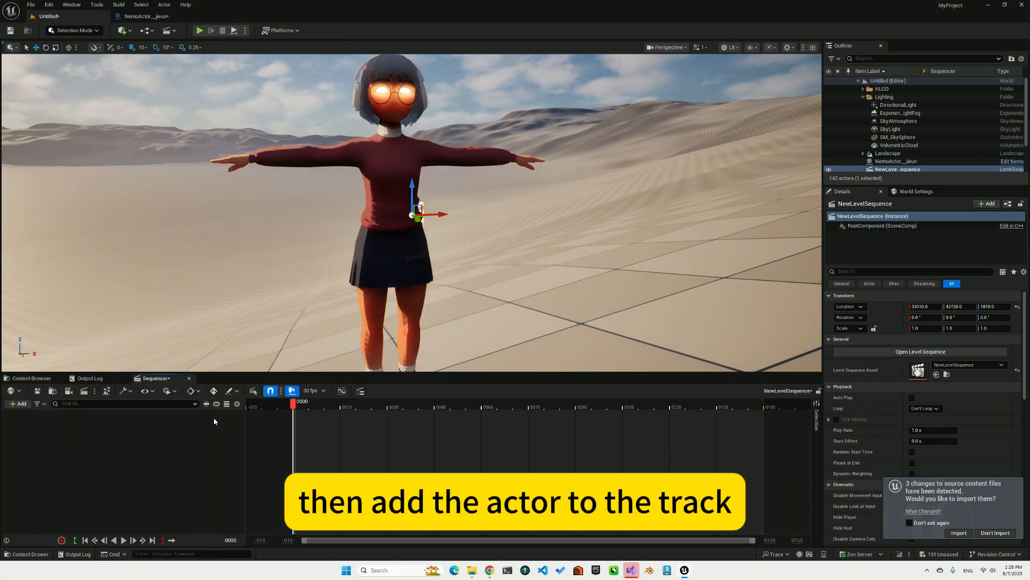
Add an actor track for NemoActor__jieun to the level sequence and look over its ControlRig__jieun track in Sequencer.
click(18, 403)
mouse_move(54, 249)
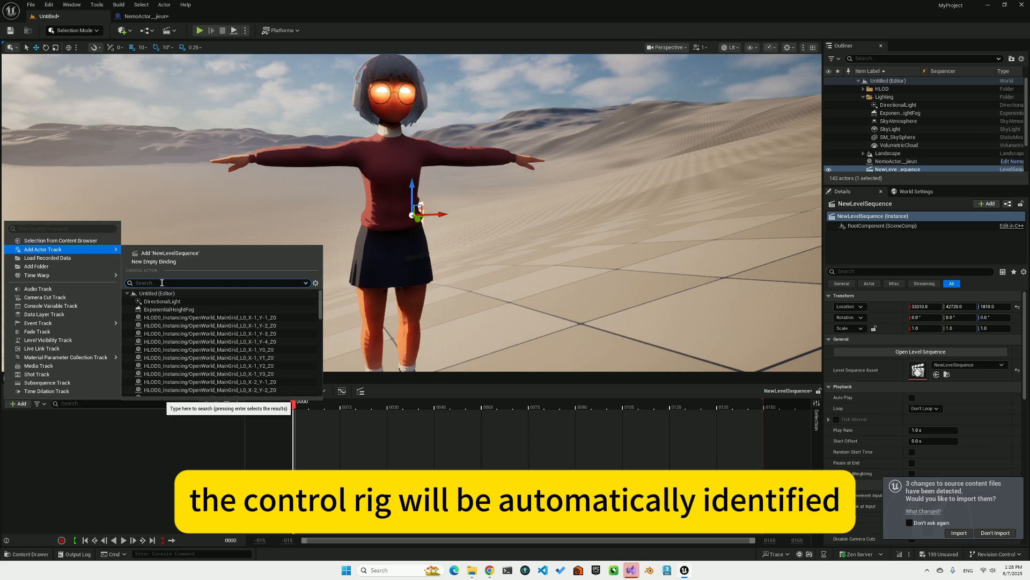
text(Nemo)
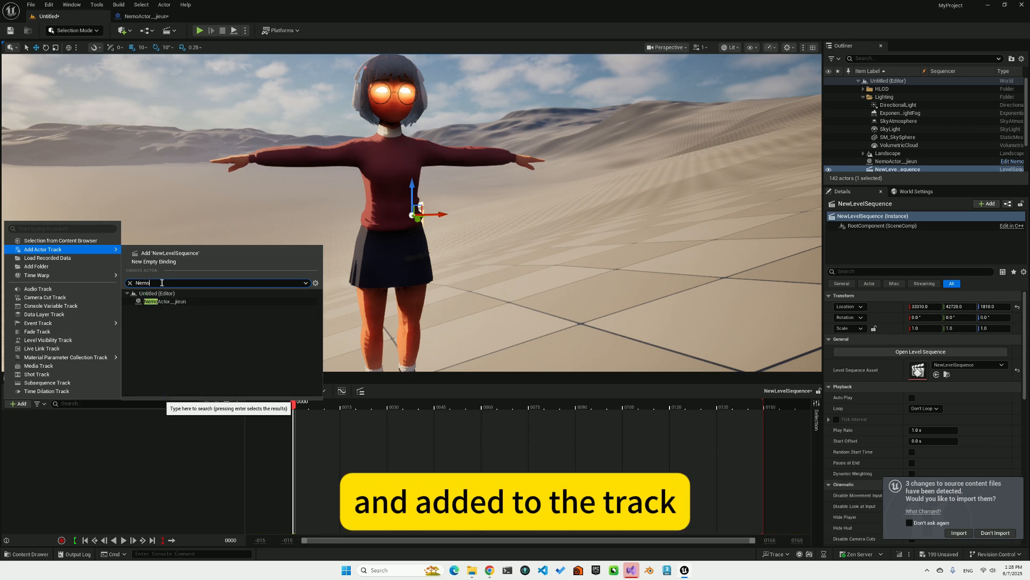
click(165, 302)
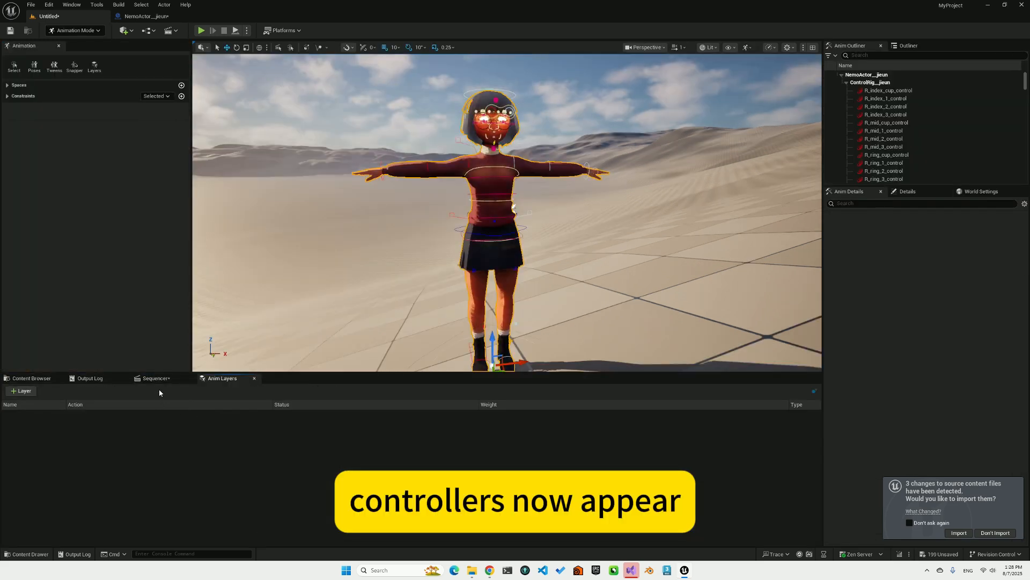
click(152, 379)
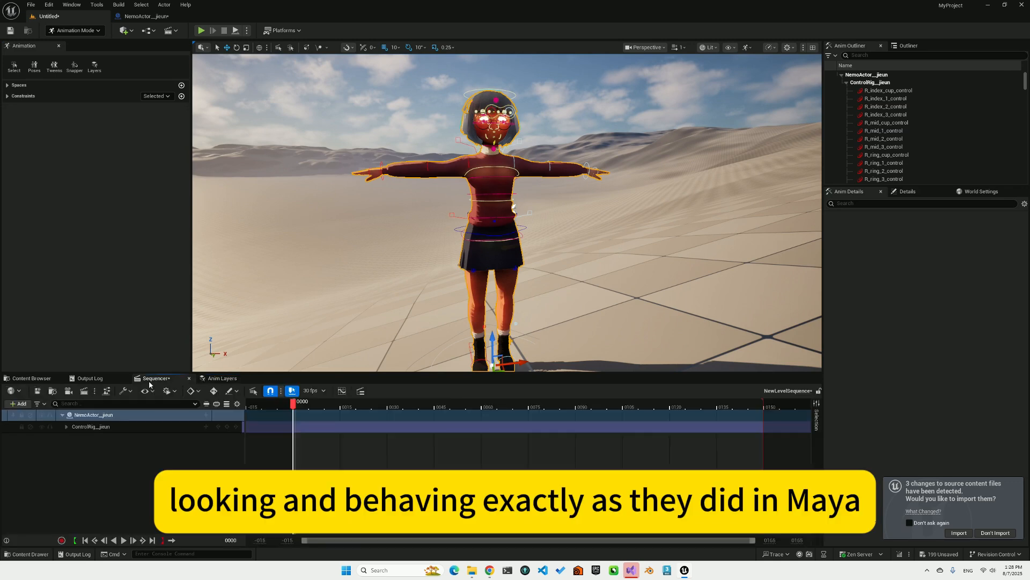
click(67, 427)
click(67, 427)
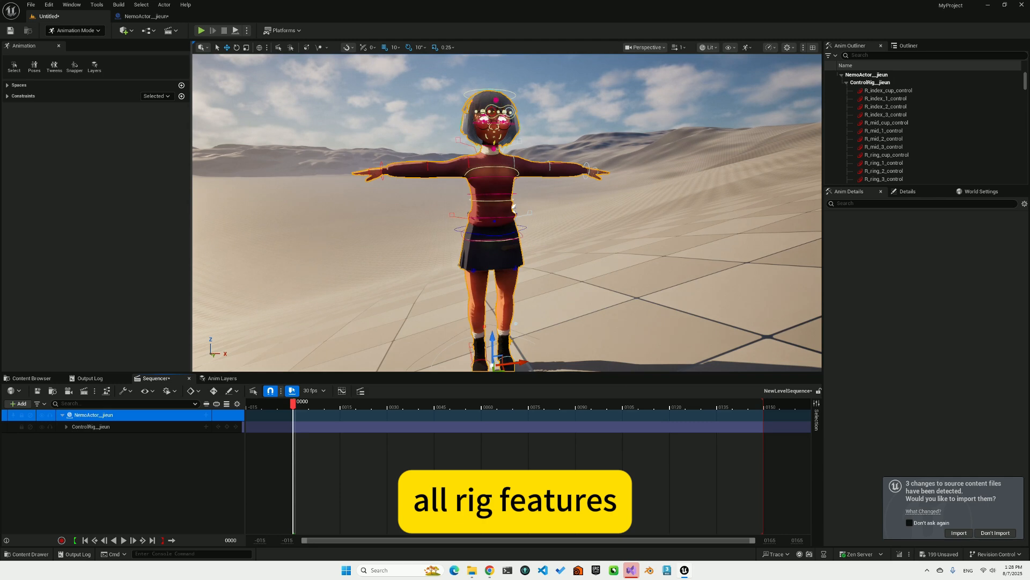
Test COG_control by moving it up to Z 10 and down to about Z -15, and reset its location.
click(490, 221)
drag(490, 209, 488, 188)
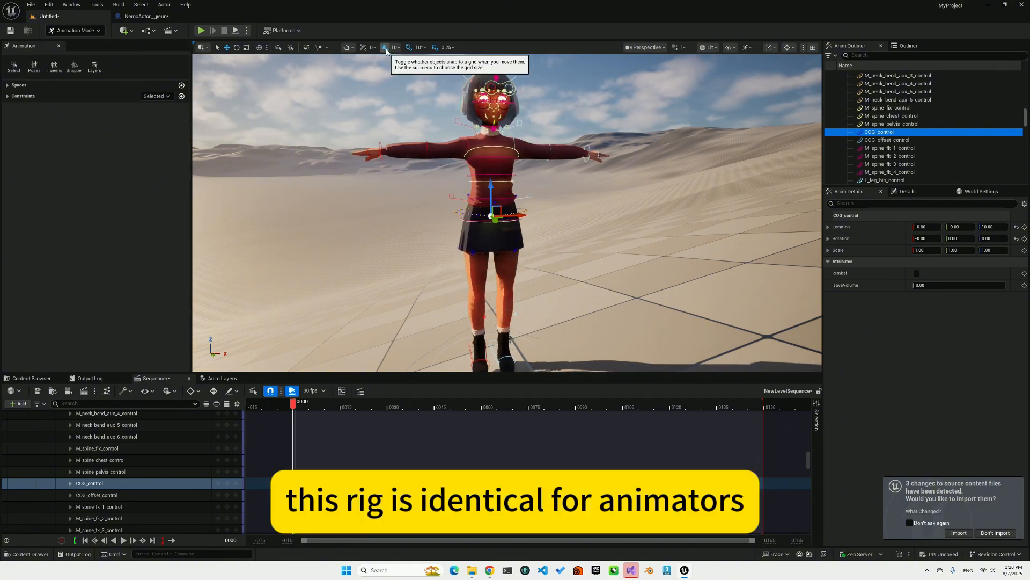
drag(490, 186, 489, 232)
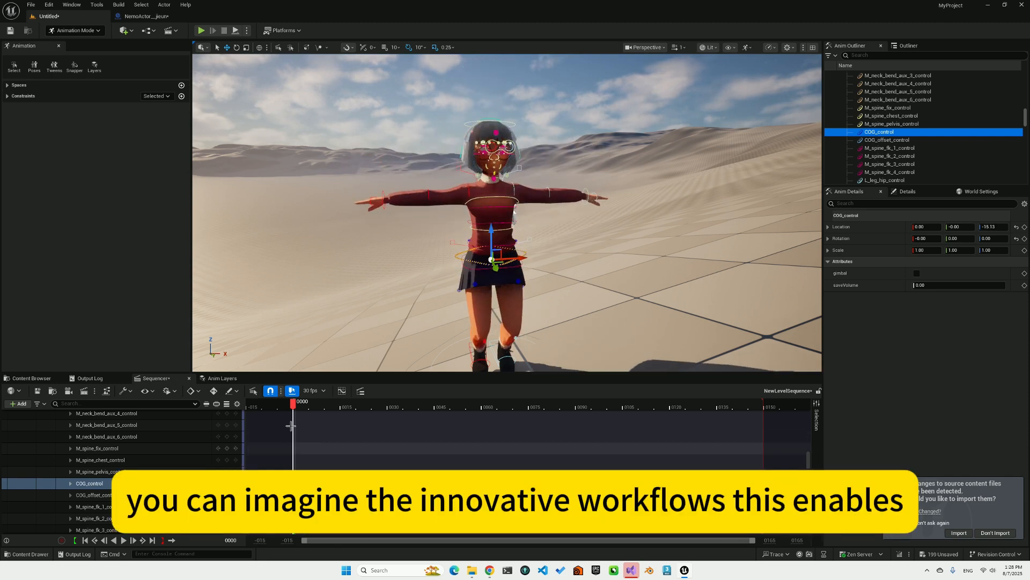
click(1002, 226)
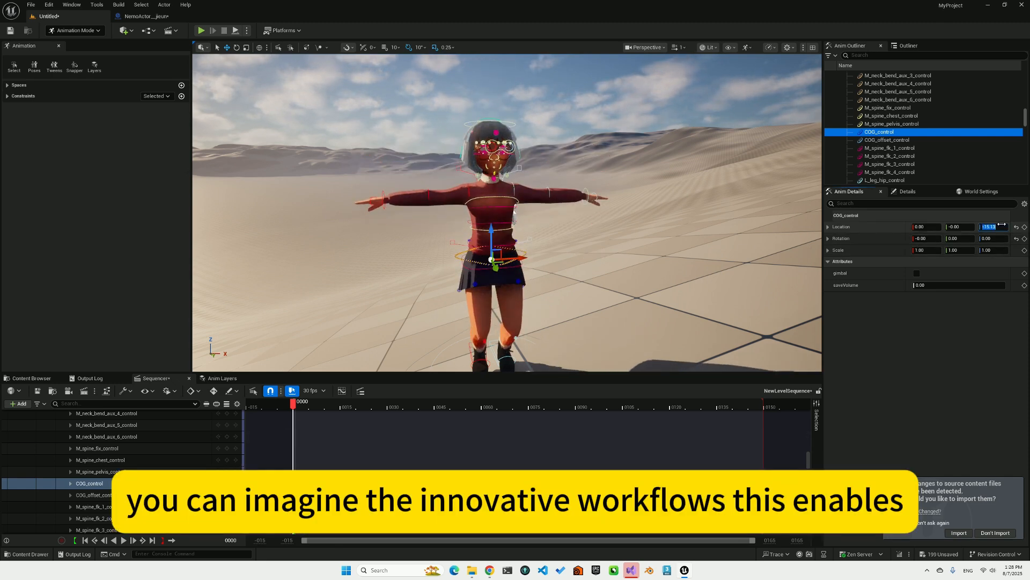
click(1016, 227)
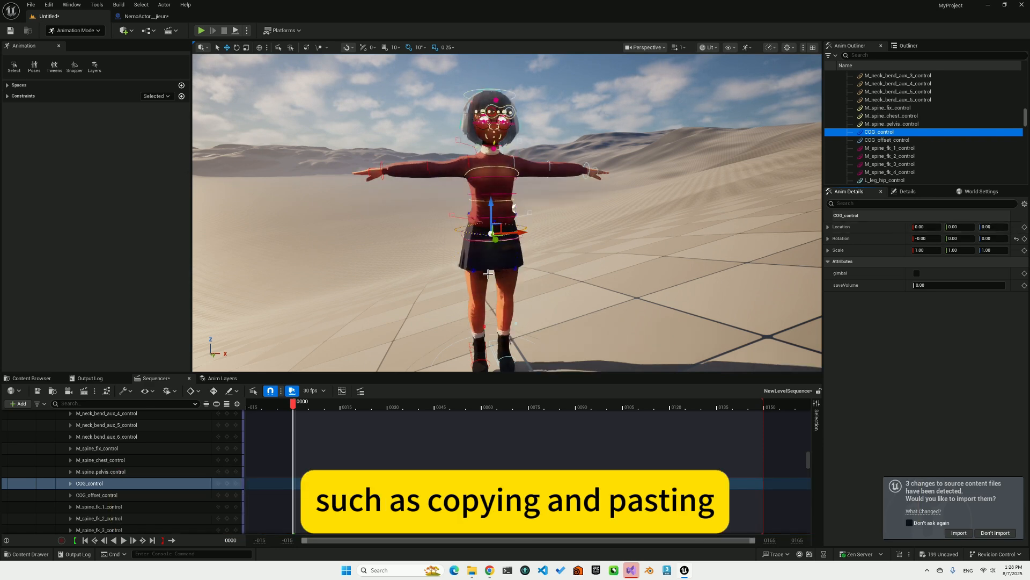
Key COG_control at frame 0 and, lowered to about Z -31.74, at frame 150, and play back the animation.
click(292, 483)
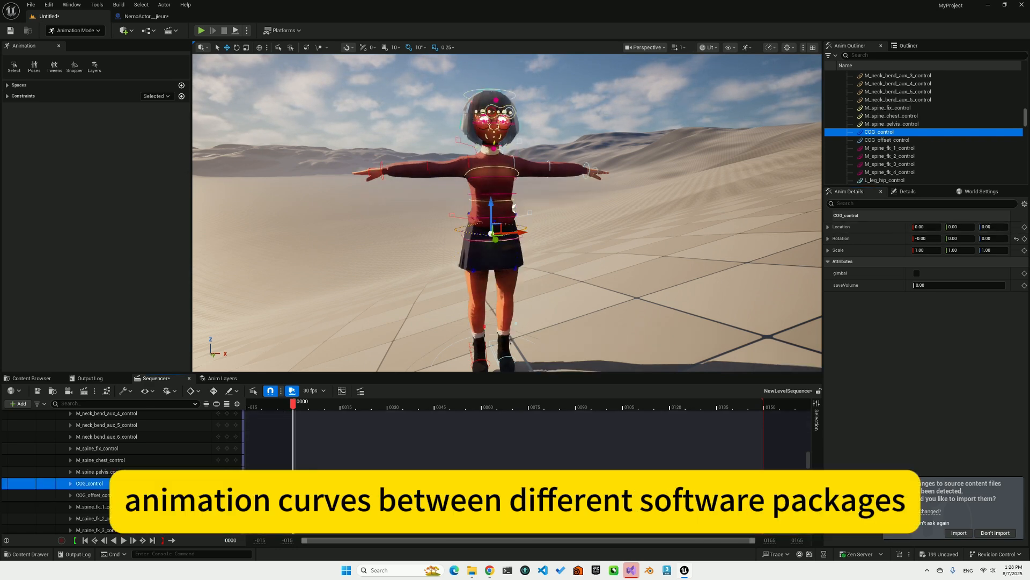
key(Return)
drag(293, 413, 764, 409)
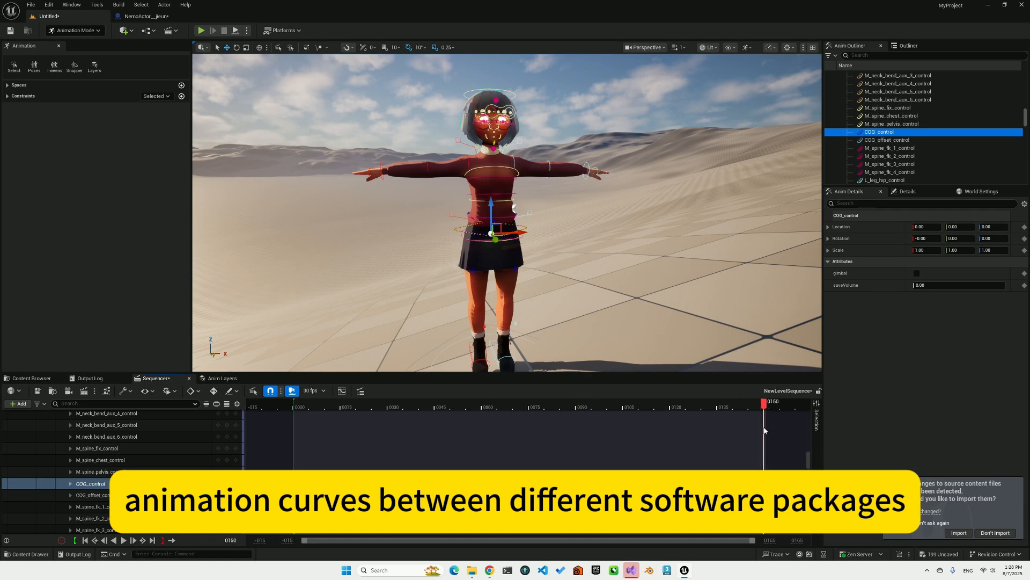
drag(492, 206, 492, 259)
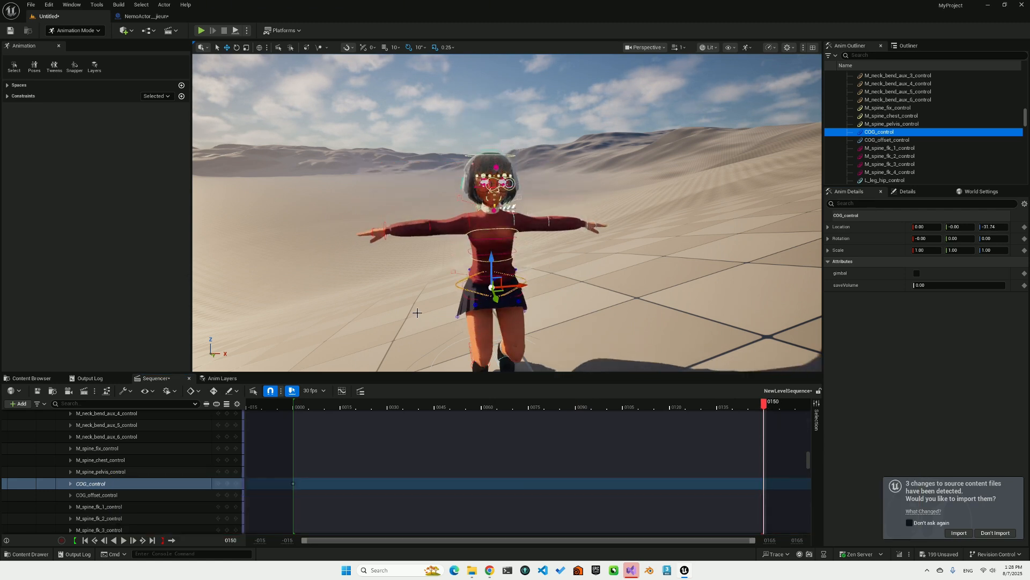
click(227, 484)
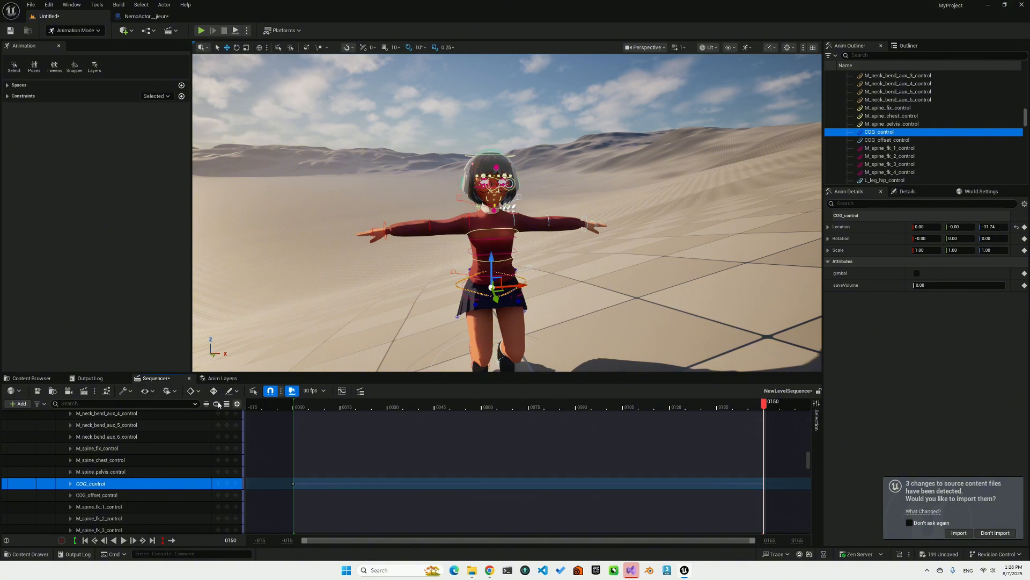
click(122, 541)
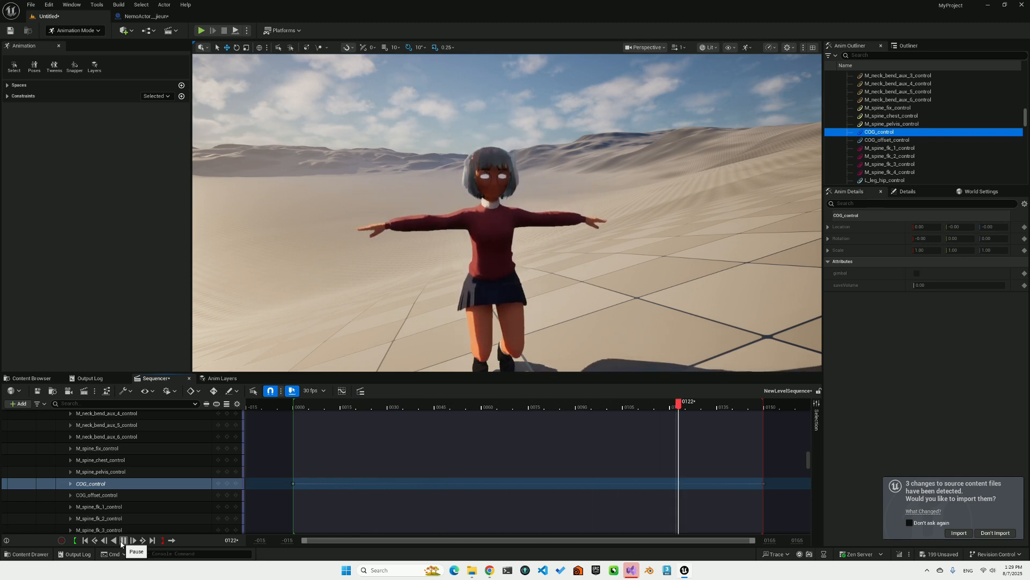
click(122, 540)
Select L_hair_control beside the character's neck and shift it to about -0.39 on the X axis.
scroll(535, 183, up, 5)
click(536, 180)
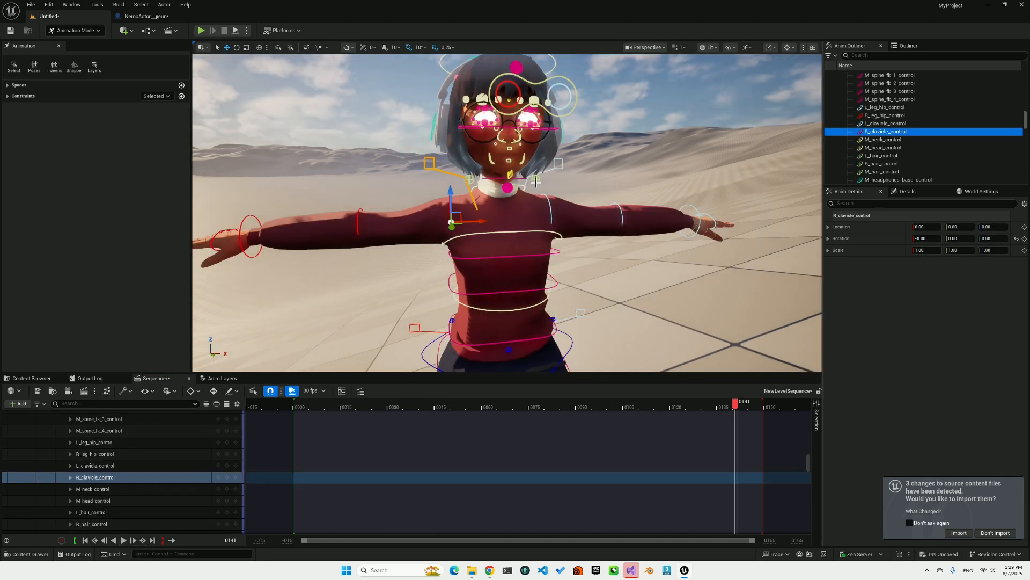
click(536, 180)
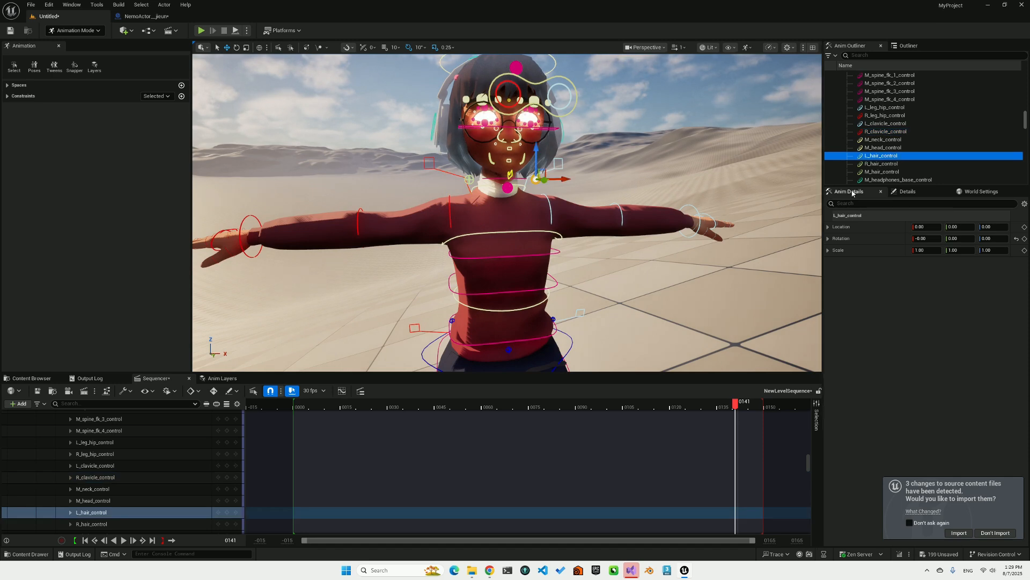
drag(555, 181, 556, 185)
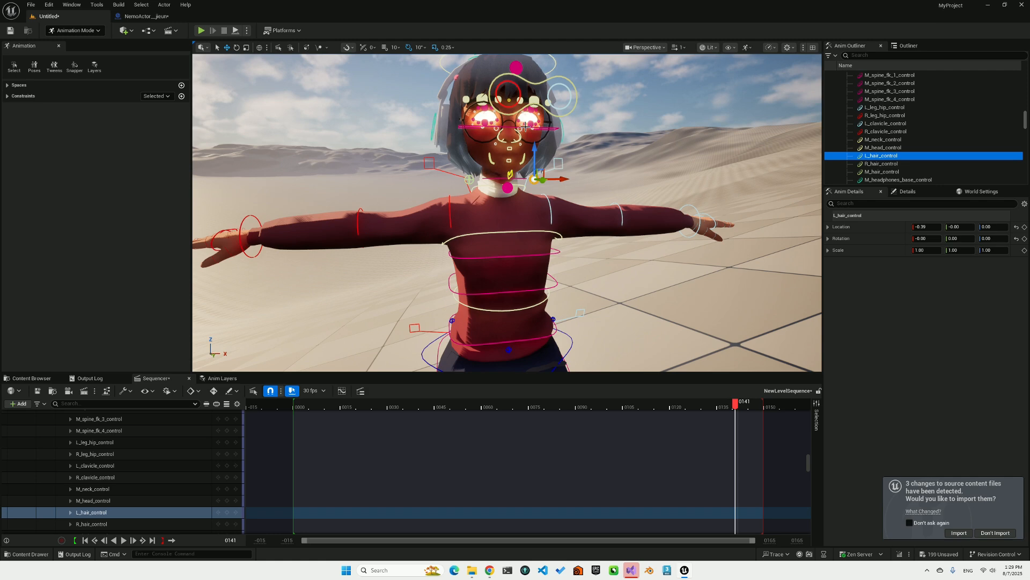
Decline the source content import, and on main_control turn off sweater and turn on shirt, bendControls and secondaryControls.
scroll(482, 219, down, 5)
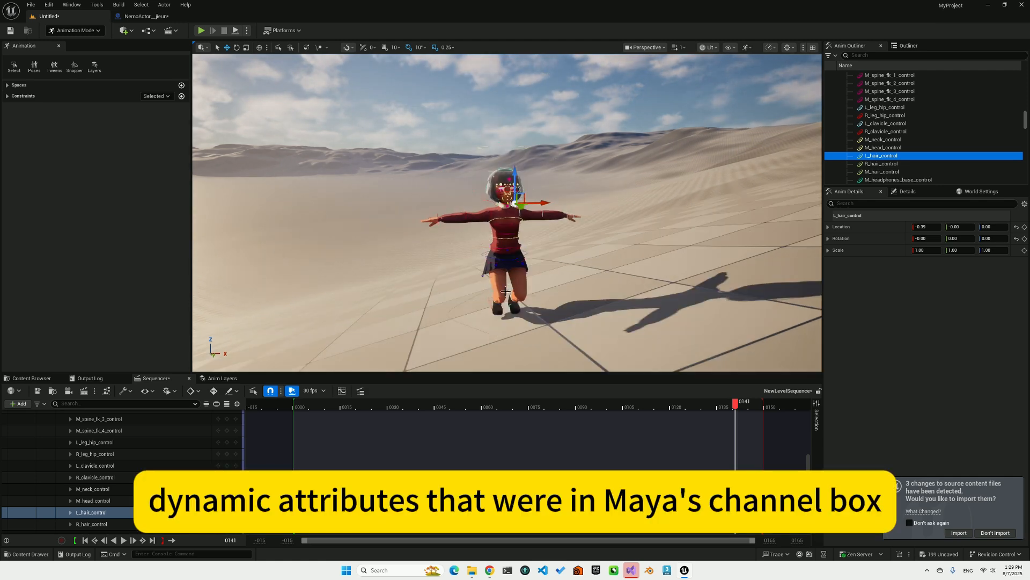
click(474, 322)
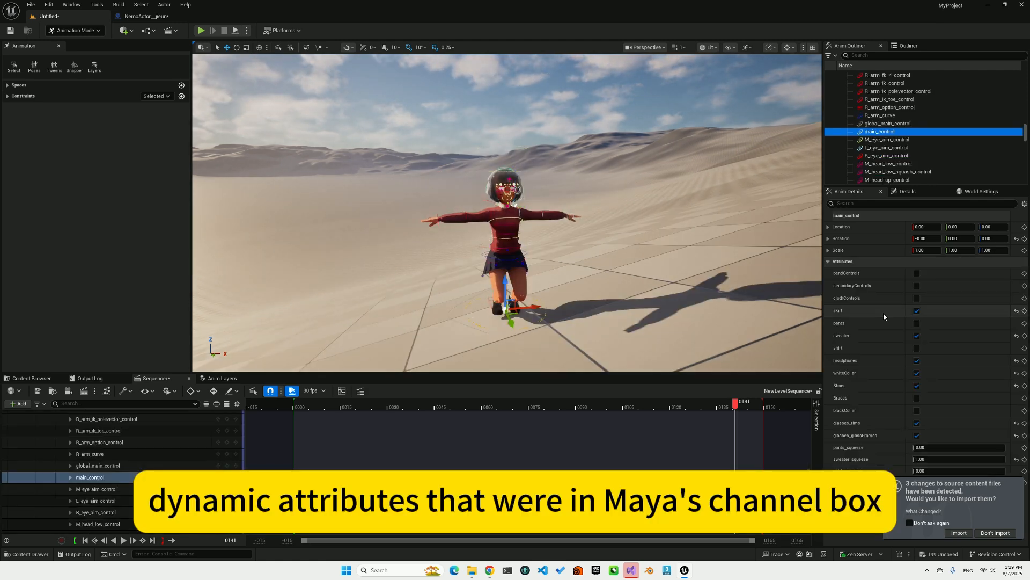
click(989, 534)
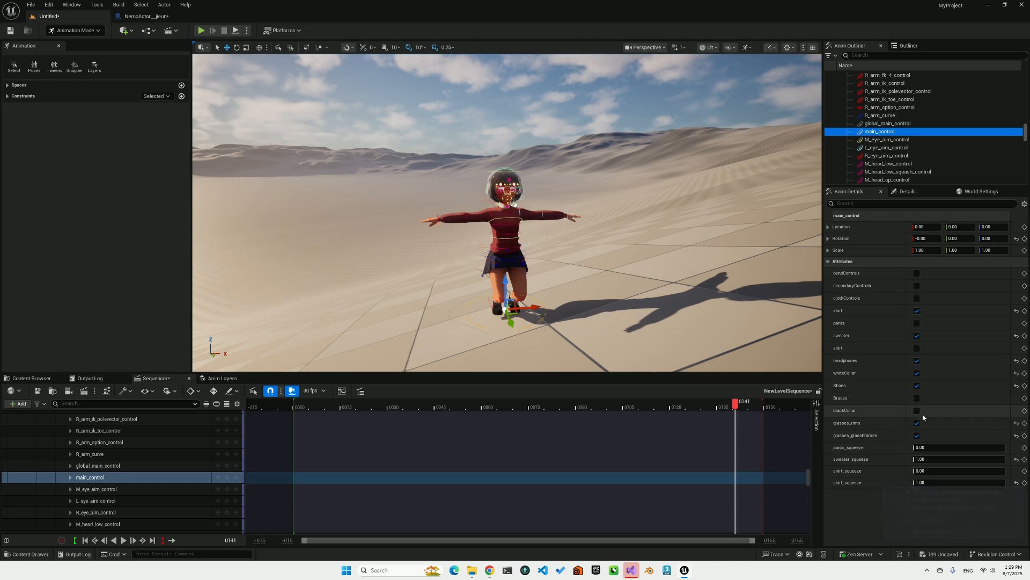
click(918, 337)
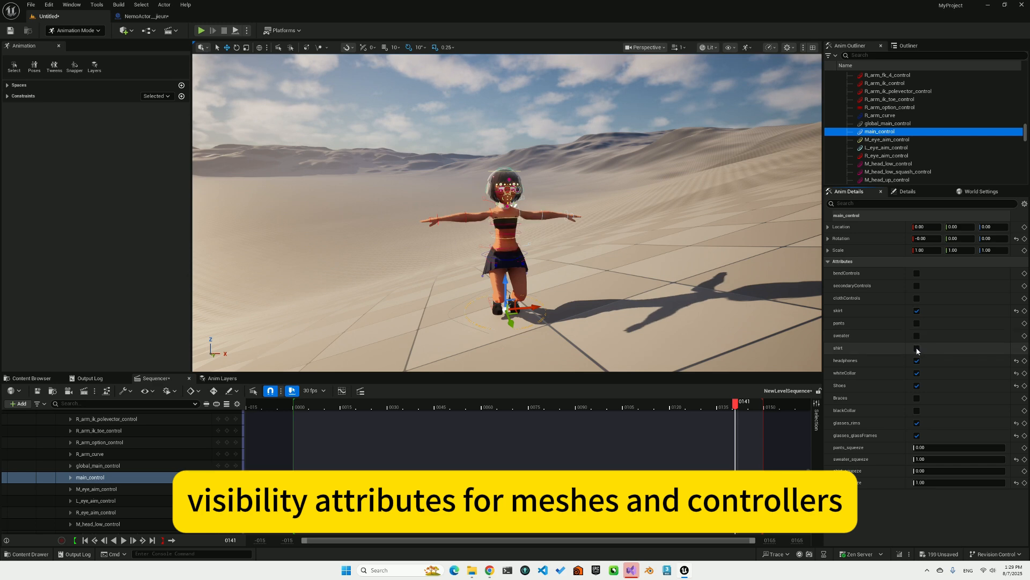
click(918, 349)
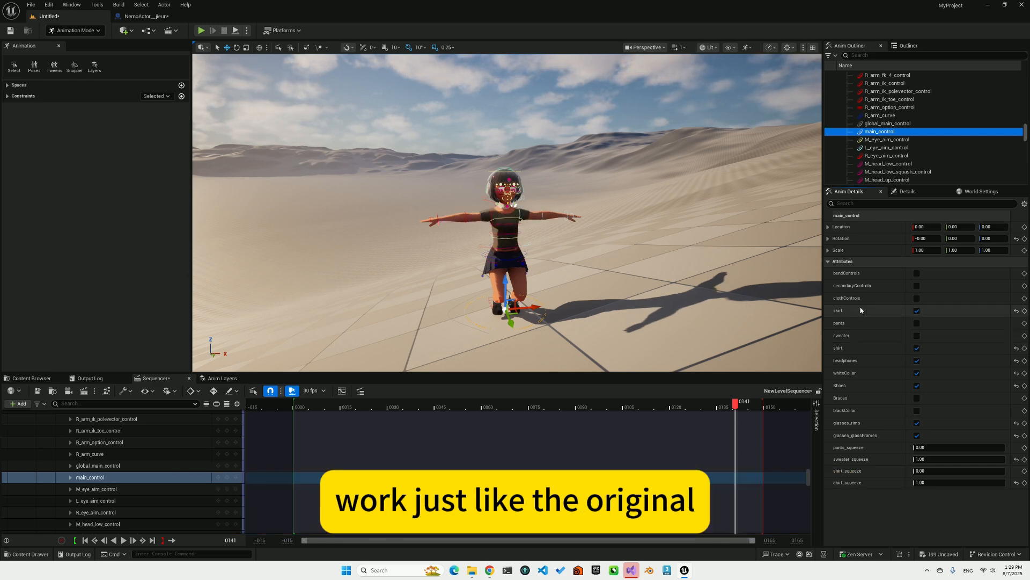
click(916, 273)
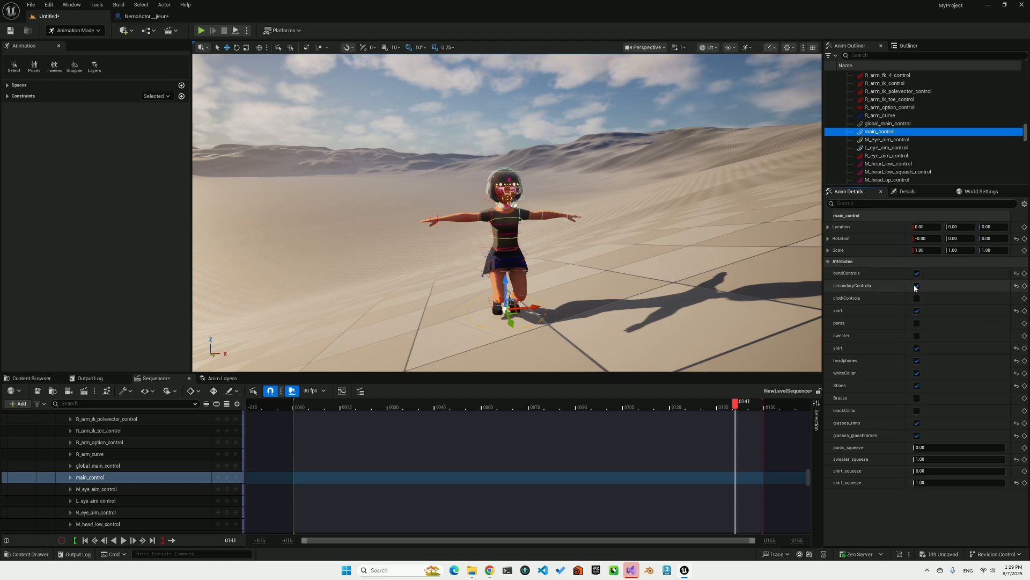
Try raising L_arm_1_bend_2_control on the character's left upper arm to about Z 7, and undo the move.
scroll(586, 213, up, 5)
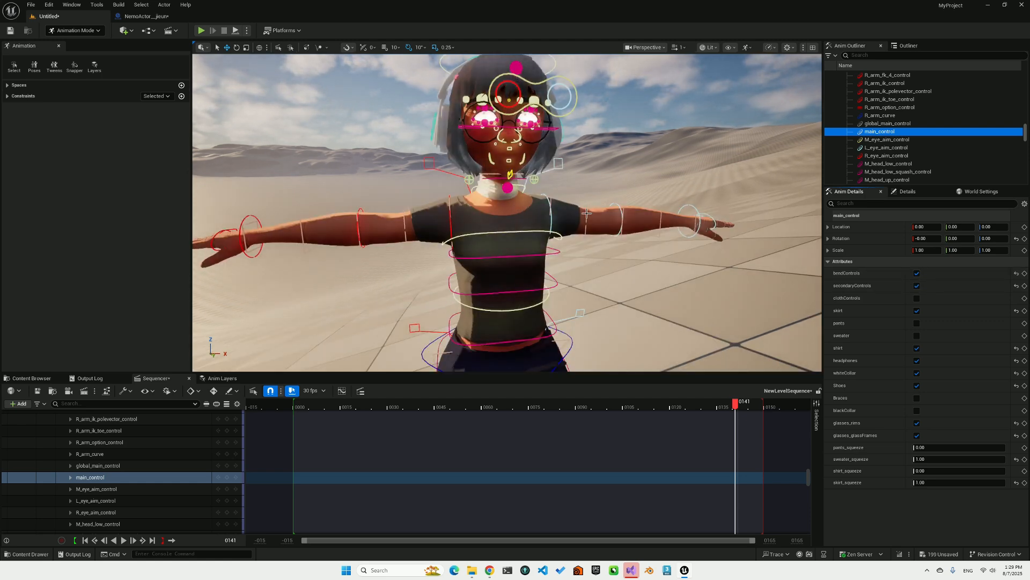
click(587, 215)
drag(584, 195, 584, 183)
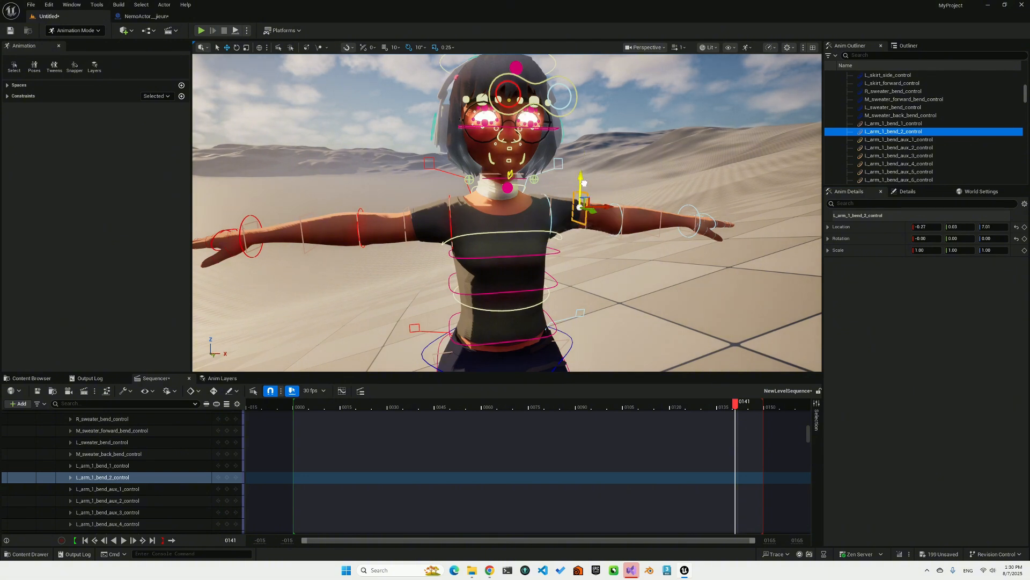
key(ctrl+z)
Look up the Nemo Reference Mesh in the NemoActor__jieun blueprint, locate its SM_character asset in the project content and save it.
scroll(537, 210, down, 5)
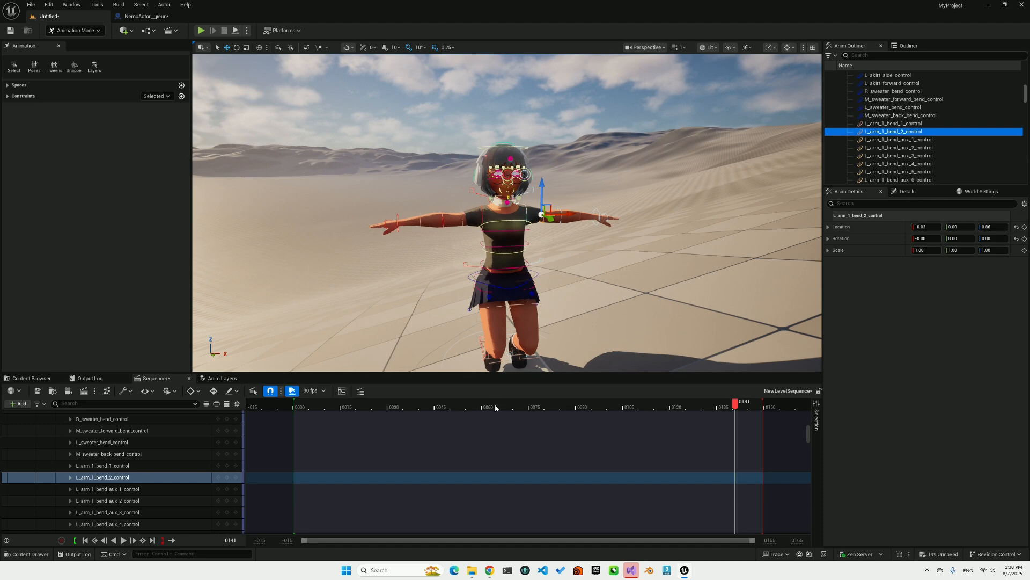
click(34, 379)
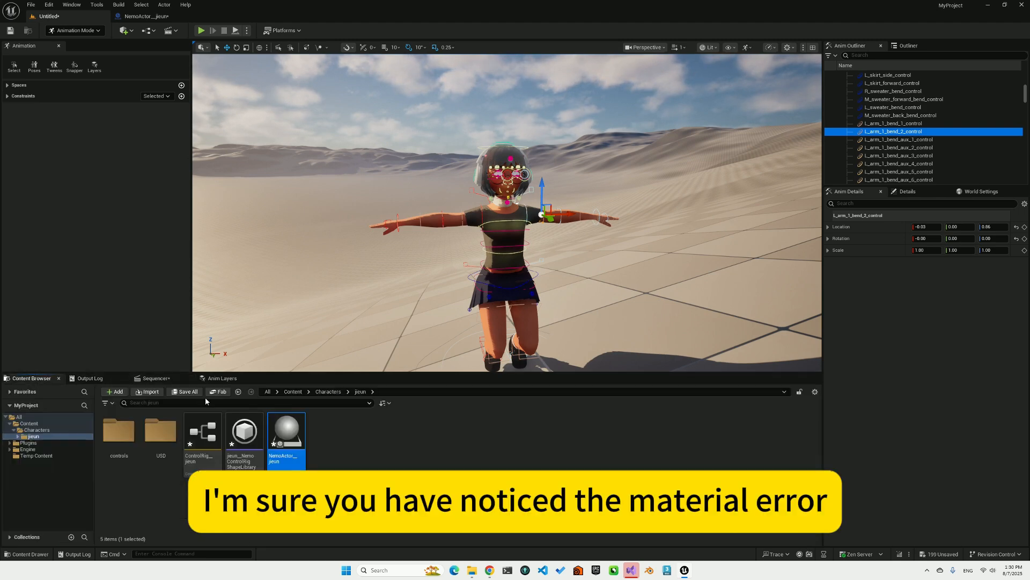
click(144, 17)
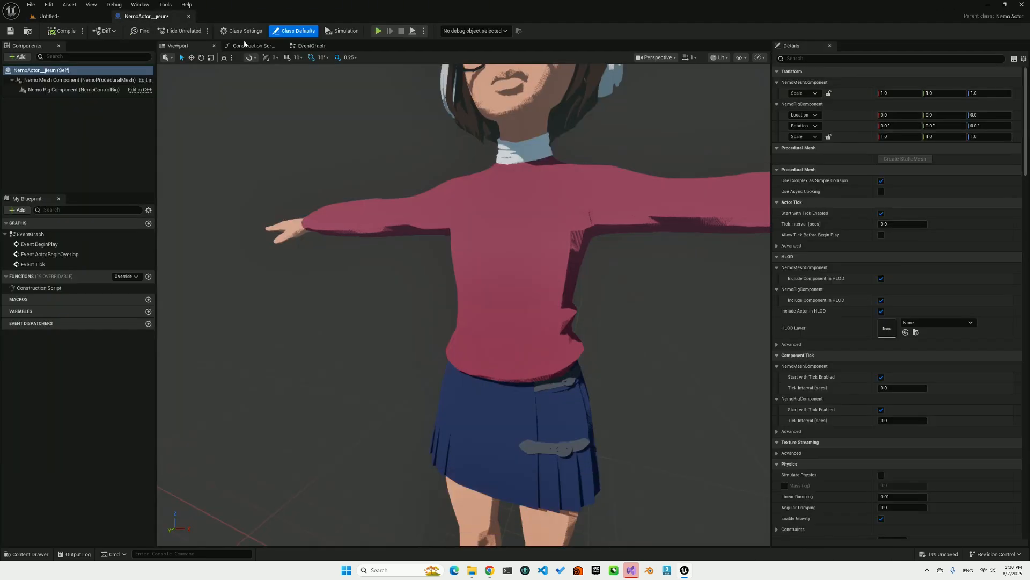
click(809, 58)
text(Nemo)
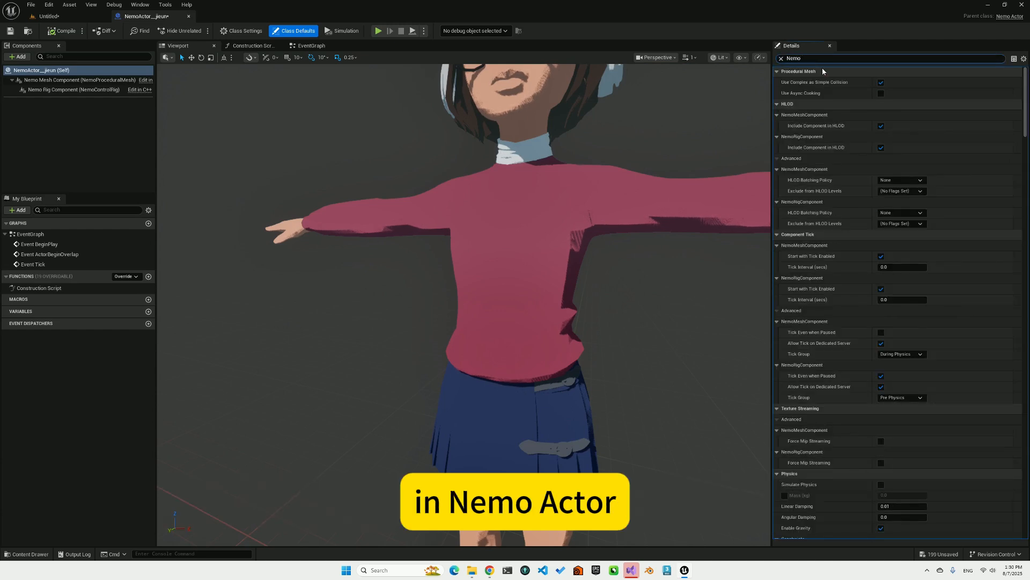
text(Re)
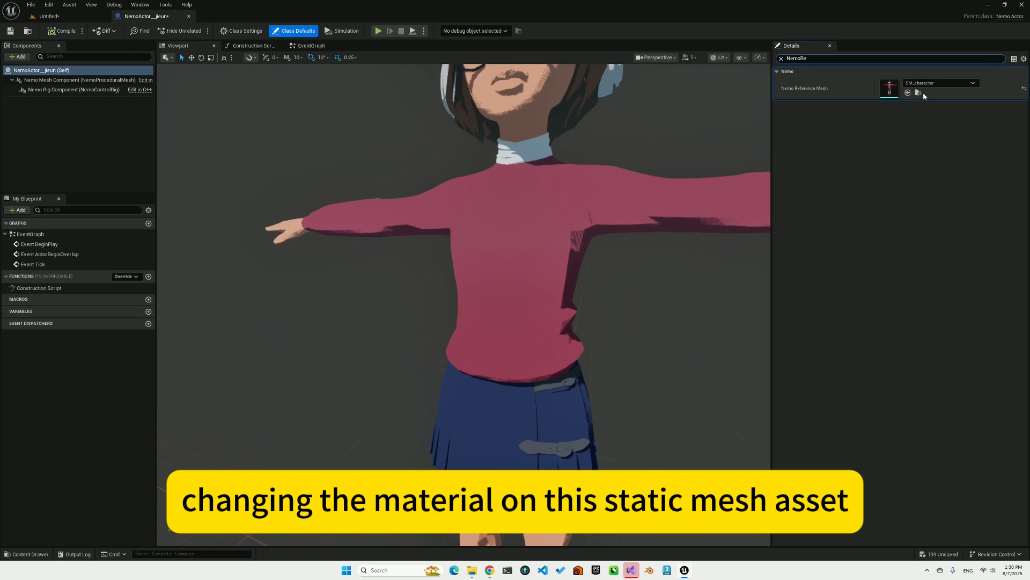
click(919, 93)
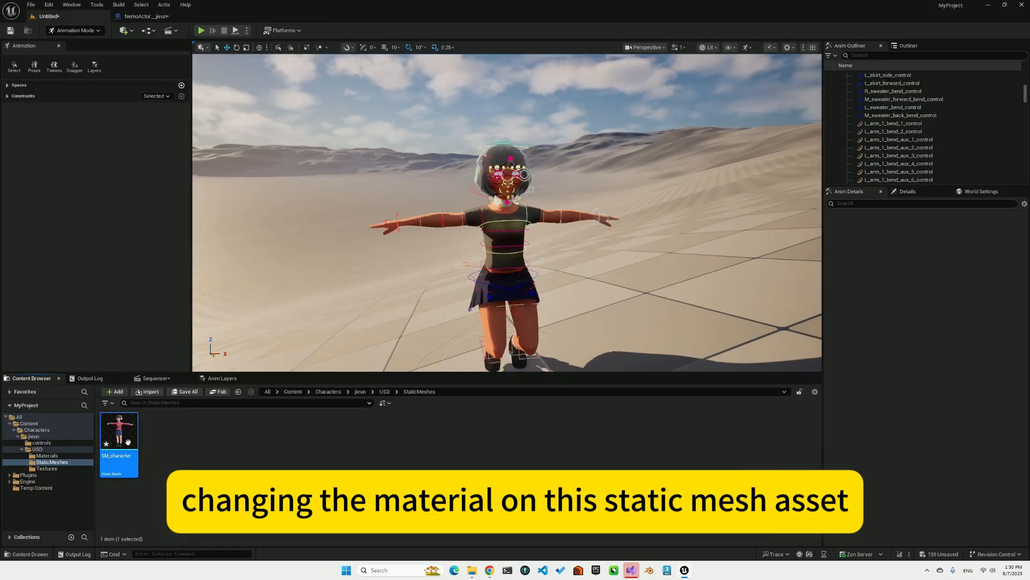
mouse_move(128, 442)
key(ctrl+s)
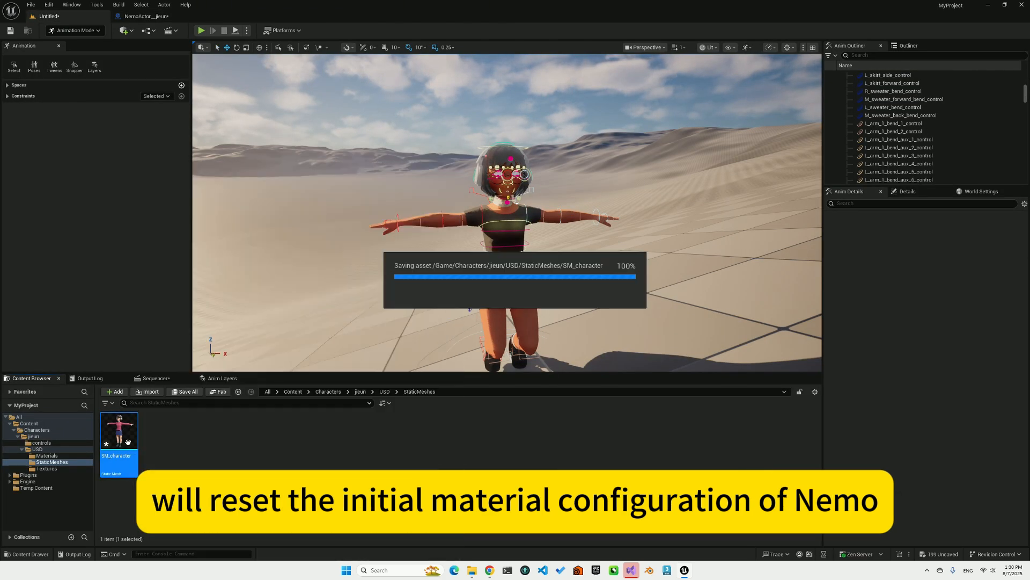
Open the SM_character mesh and assign MI_white_SG to the sweater material slot, Element 17.
double_click(126, 441)
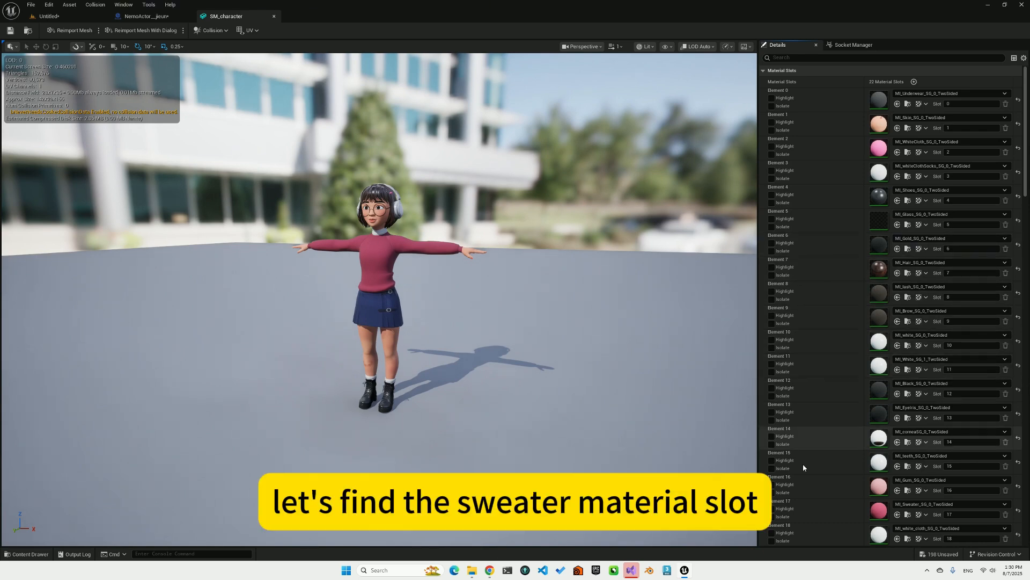
click(772, 509)
click(773, 510)
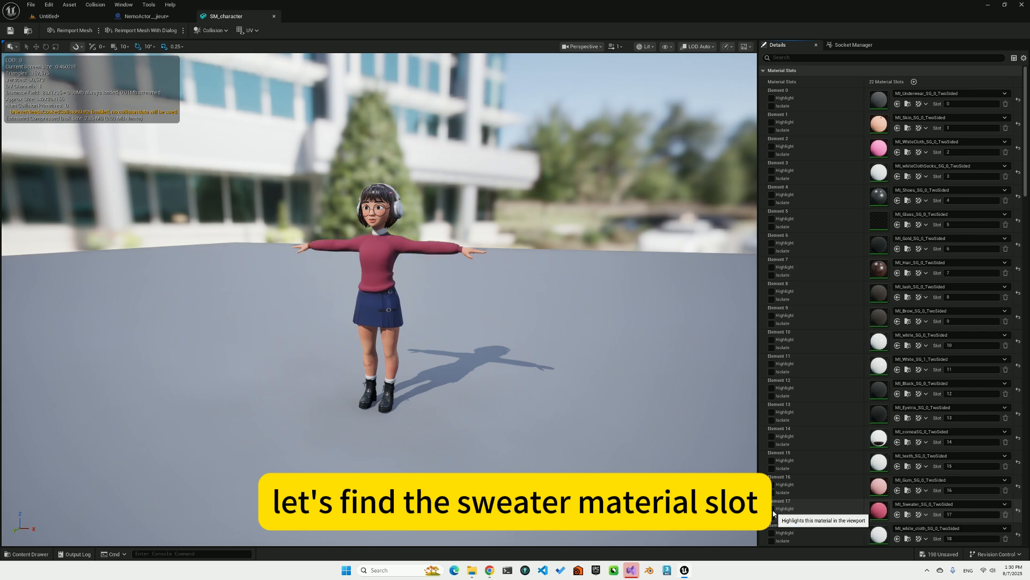
click(960, 504)
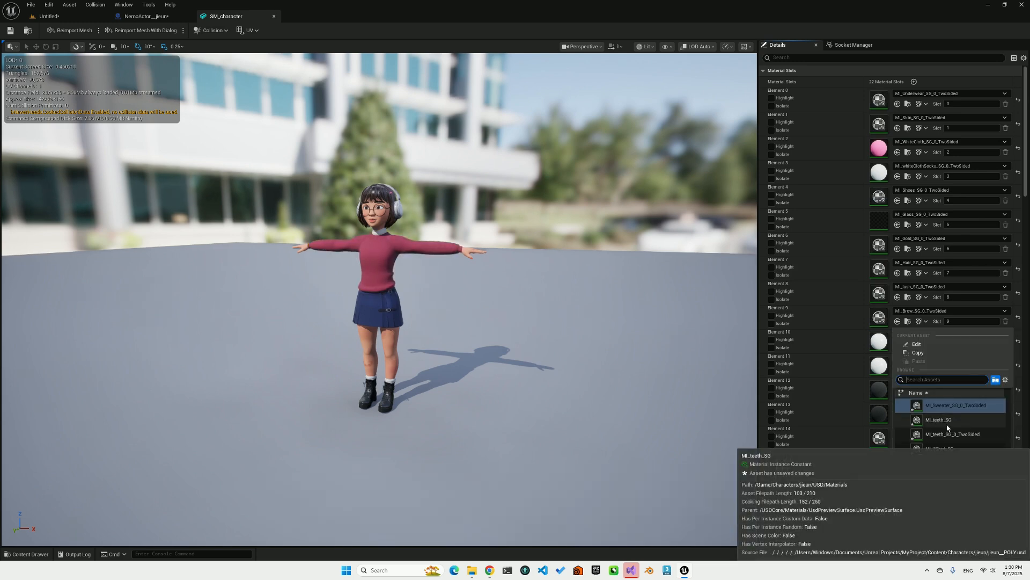
scroll(945, 446, down, 3)
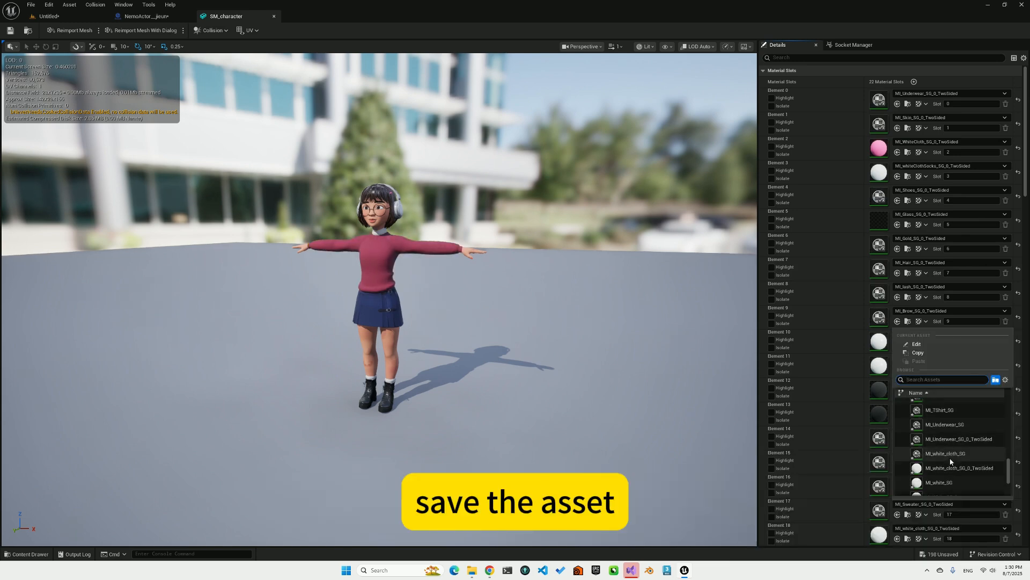
click(943, 486)
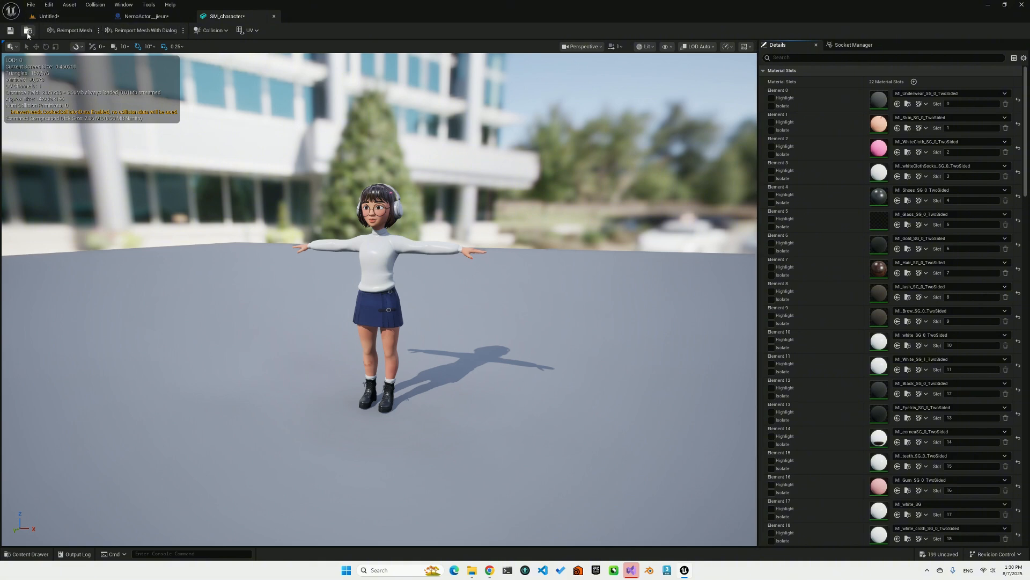
Save the SM_character mesh and close both its editor and the NemoActor__jieun blueprint editor.
click(8, 34)
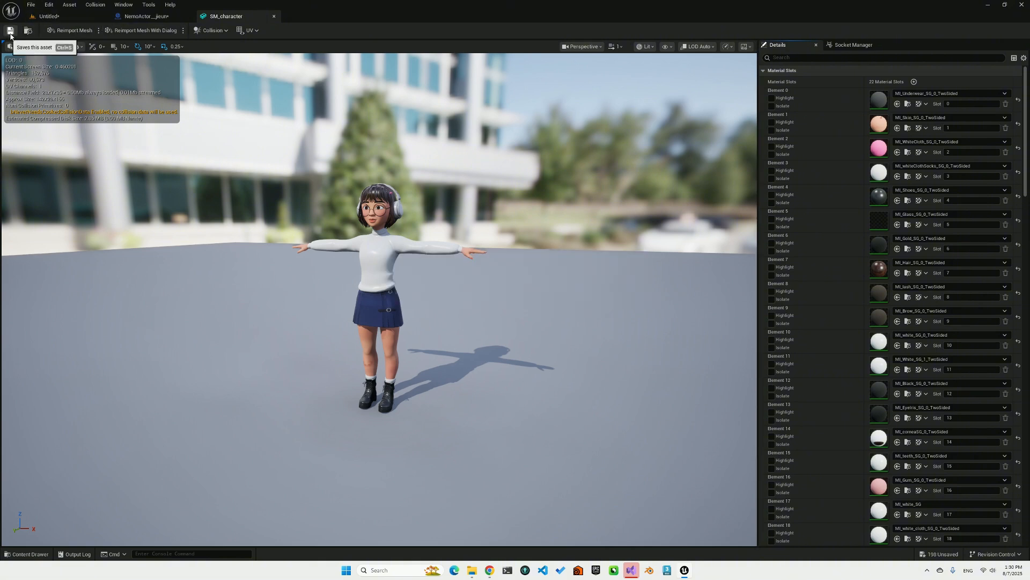
click(274, 16)
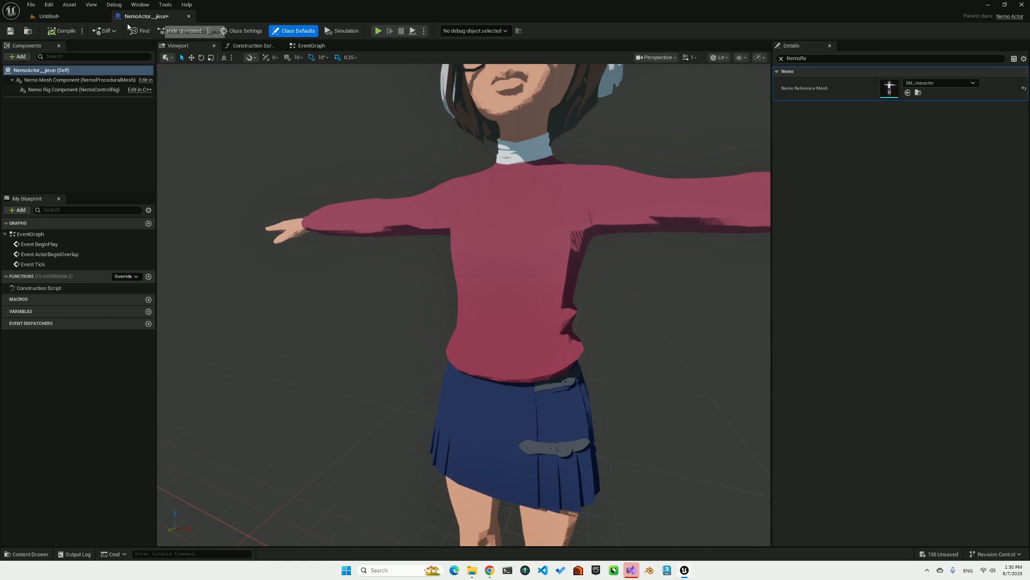
click(188, 17)
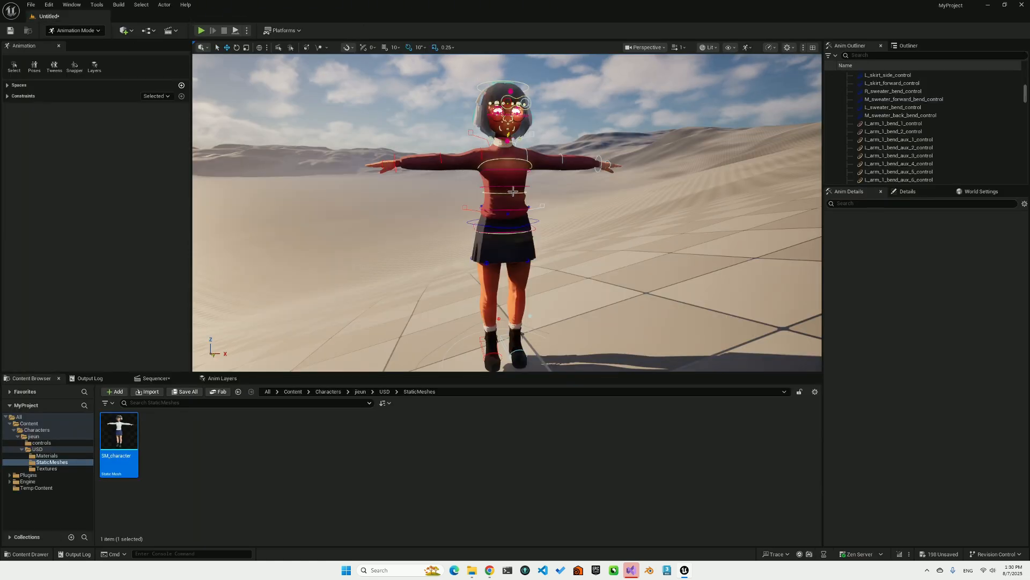
Delete the NemoActor__jieun actor from the level and confirm the deletion.
click(908, 46)
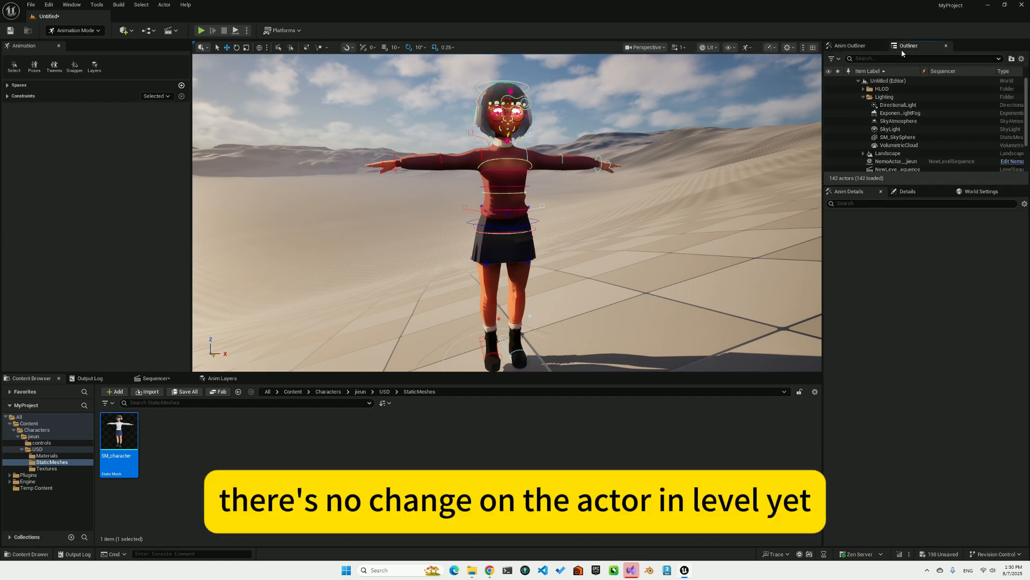
click(896, 162)
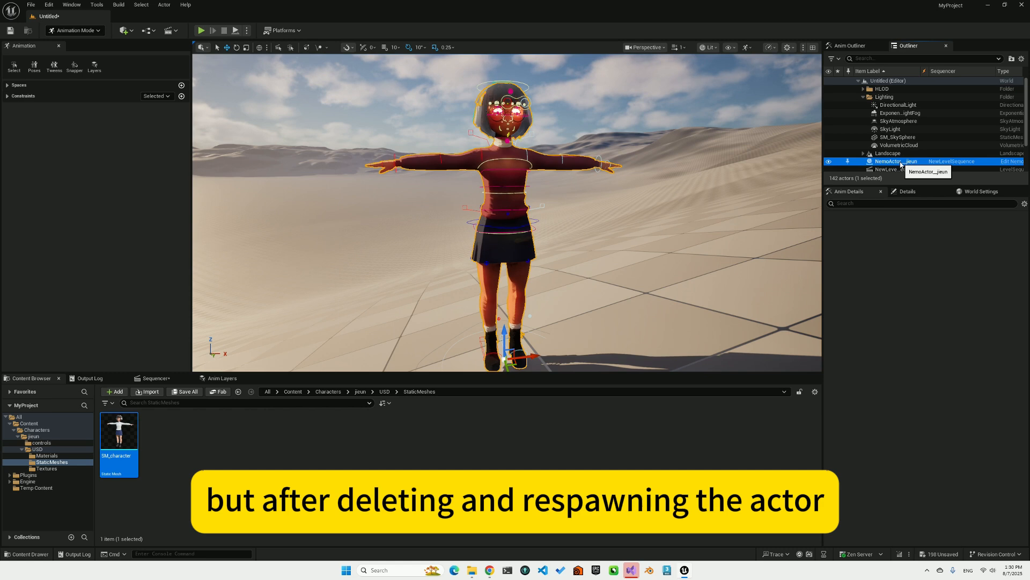
key(Delete)
click(598, 311)
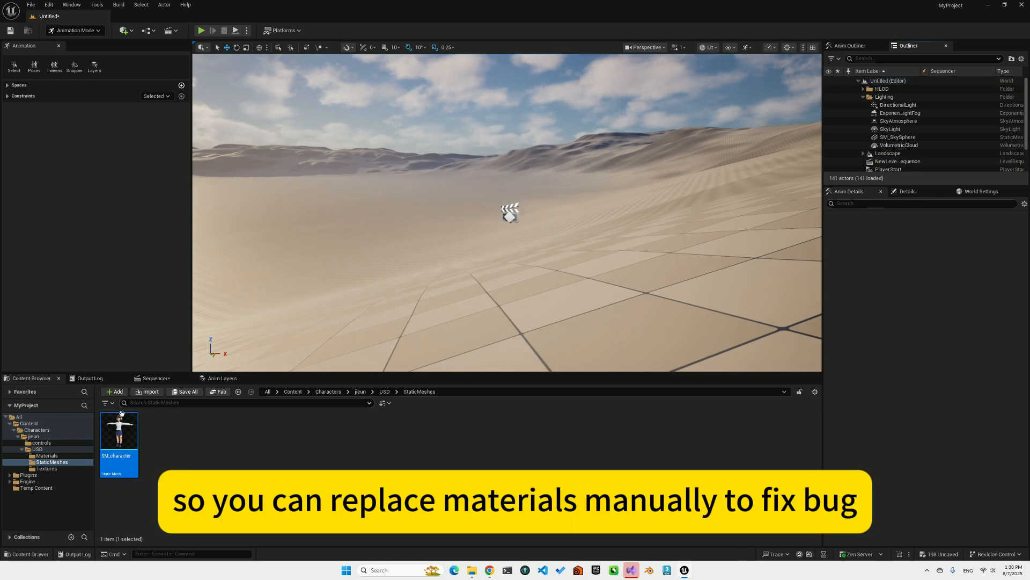
Place a new NemoActor__jieun from the jieun folder onto the ground in the middle of the level view.
click(34, 436)
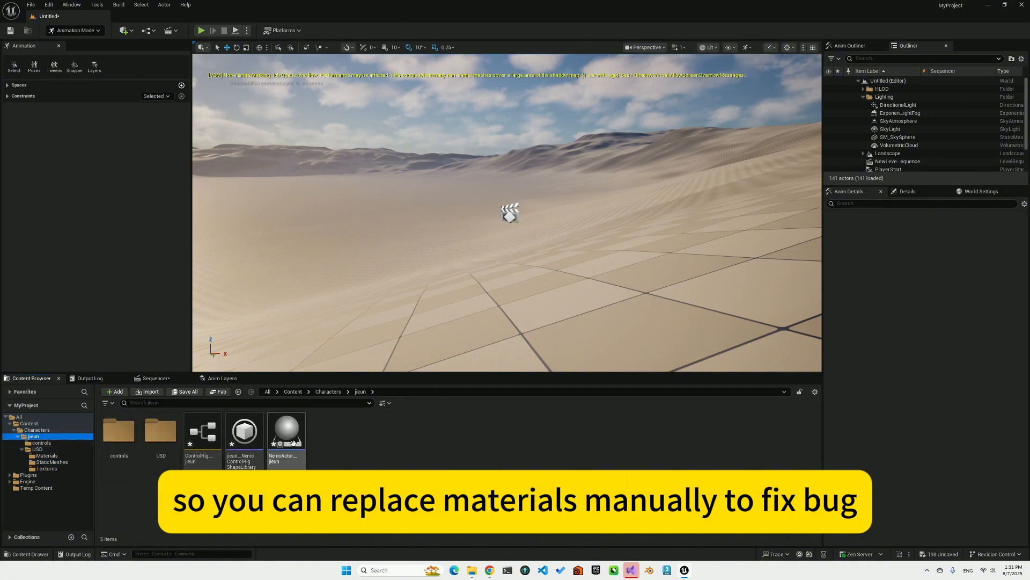
drag(290, 443, 508, 279)
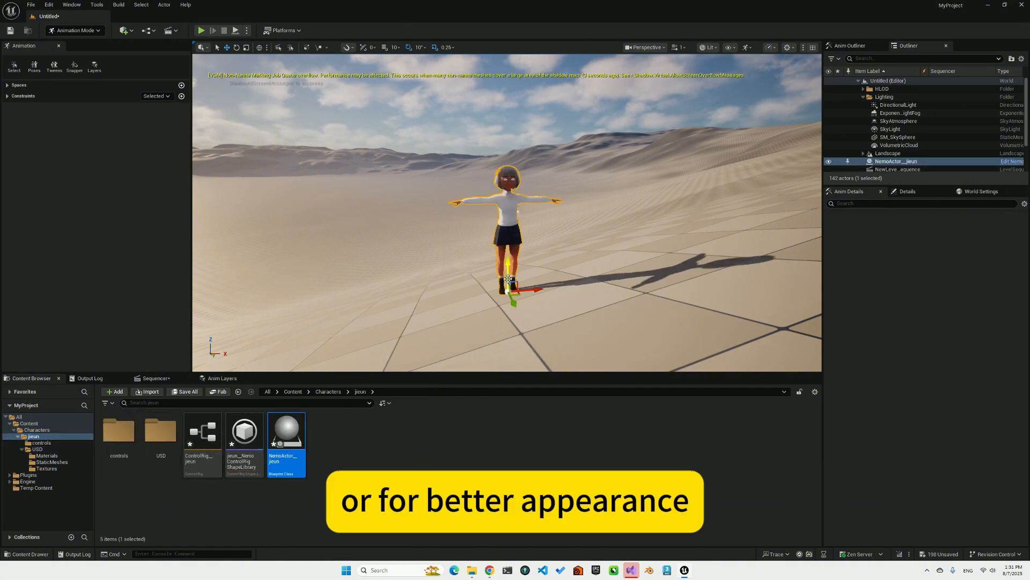
scroll(492, 230, up, 5)
scroll(483, 239, down, 2)
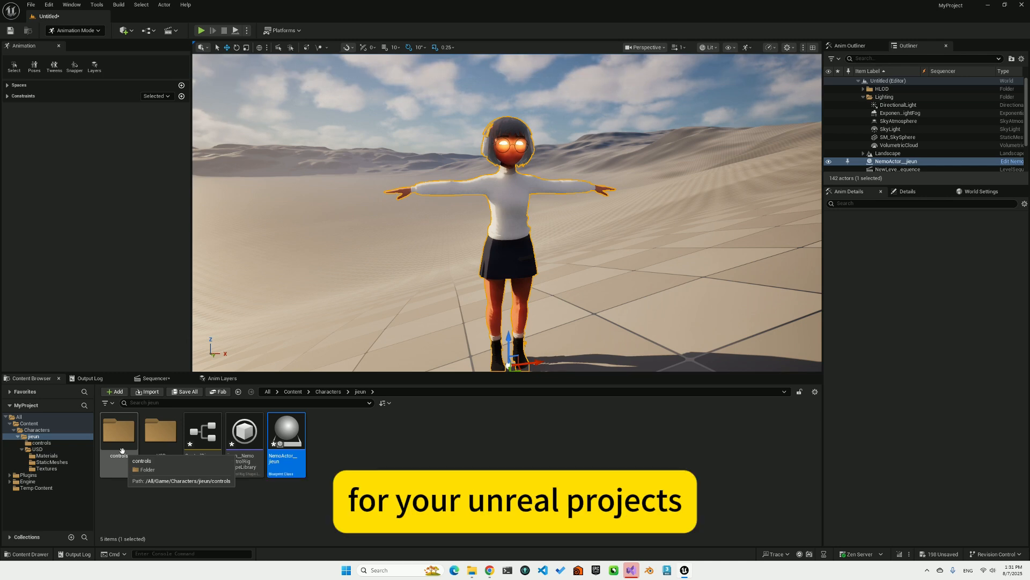
double_click(122, 450)
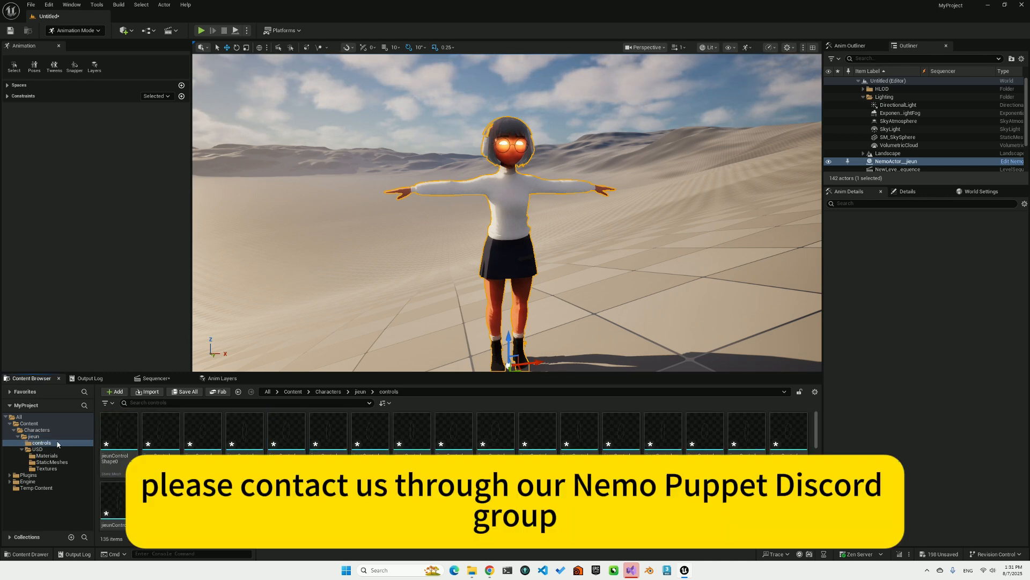
click(54, 450)
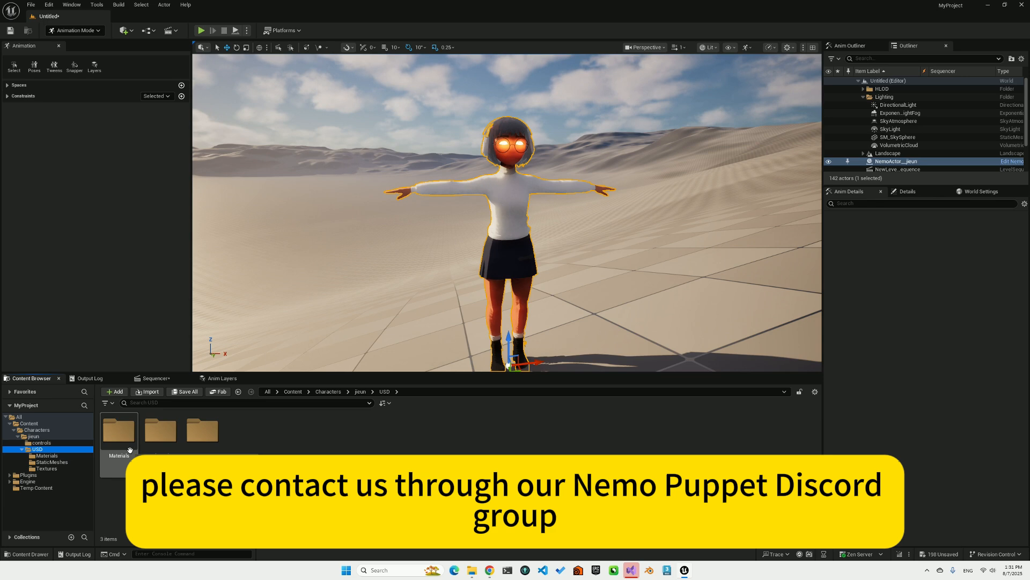
double_click(121, 434)
click(53, 462)
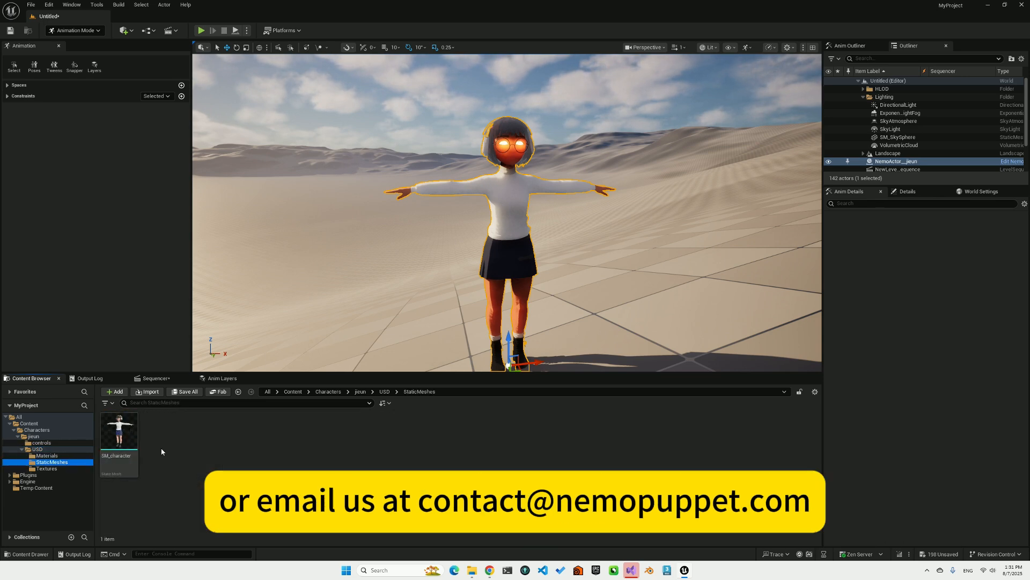